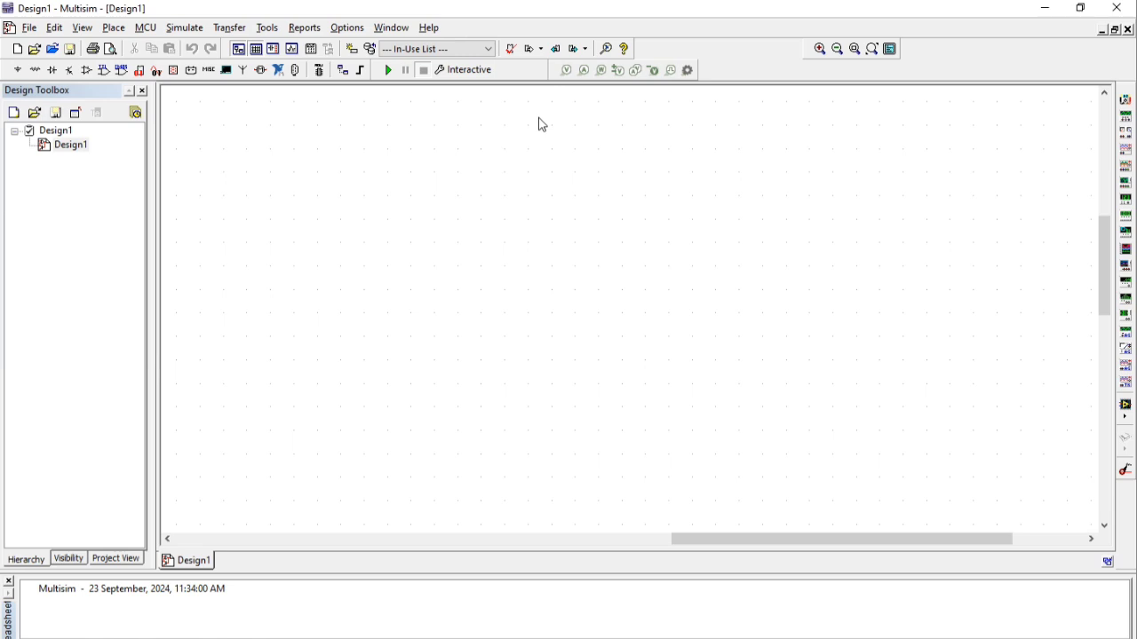
- Place a 741 op-amp from the Analog group's OPAMP family on the schematic
{"action": "left_click", "coordinate": [17, 70]}
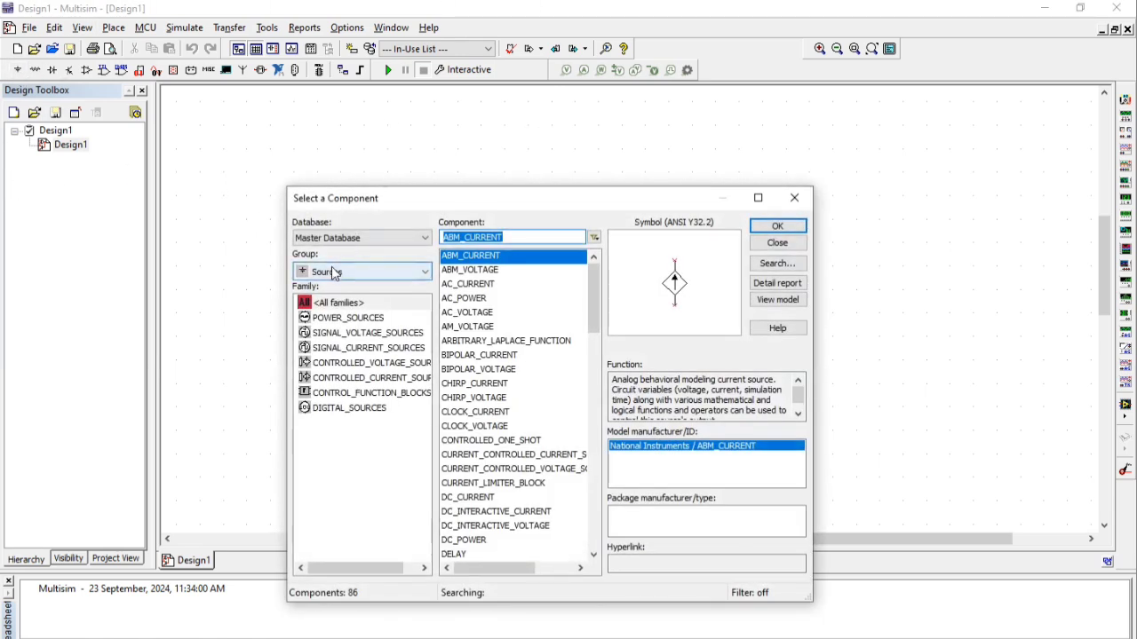
{"action": "left_click", "coordinate": [345, 282]}
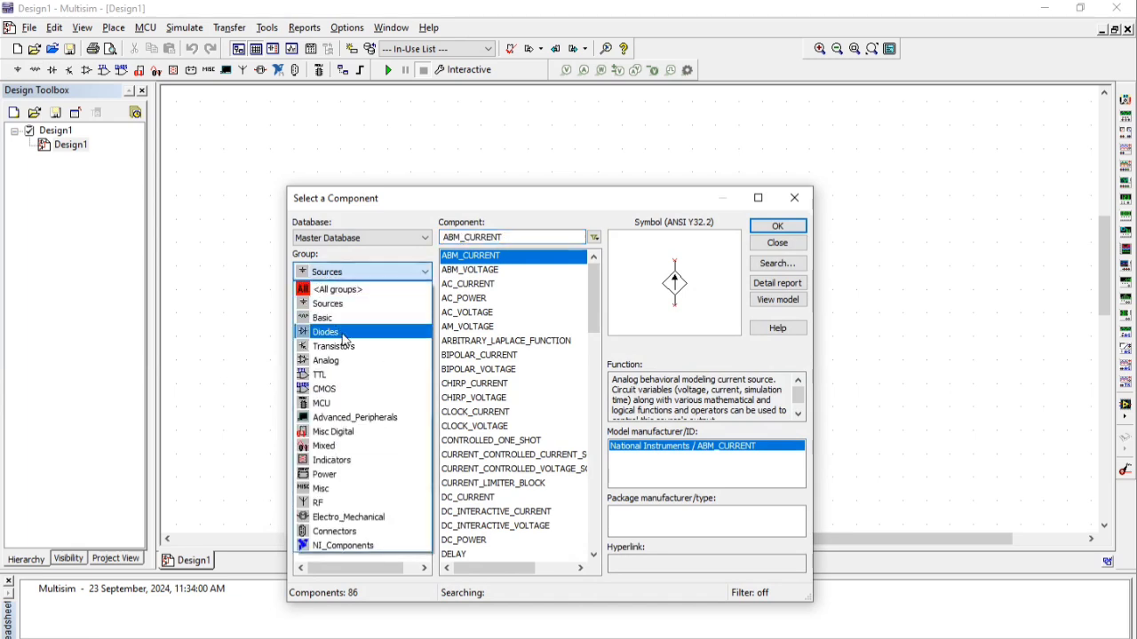
{"action": "left_click", "coordinate": [338, 360]}
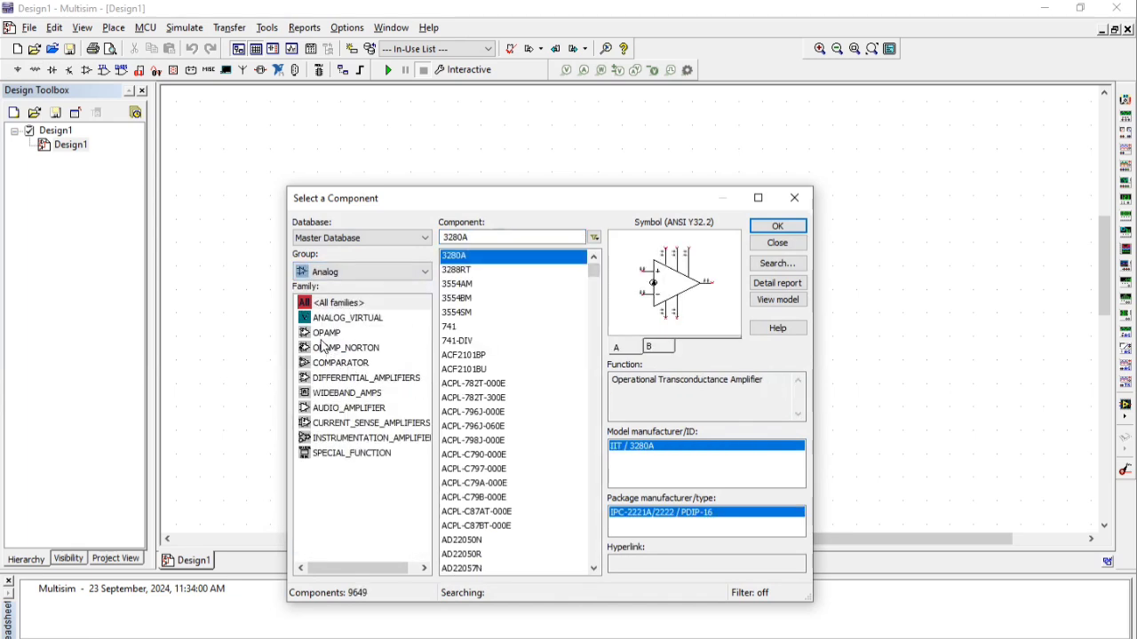
{"action": "left_click", "coordinate": [325, 334]}
{"action": "double_click", "coordinate": [452, 327]}
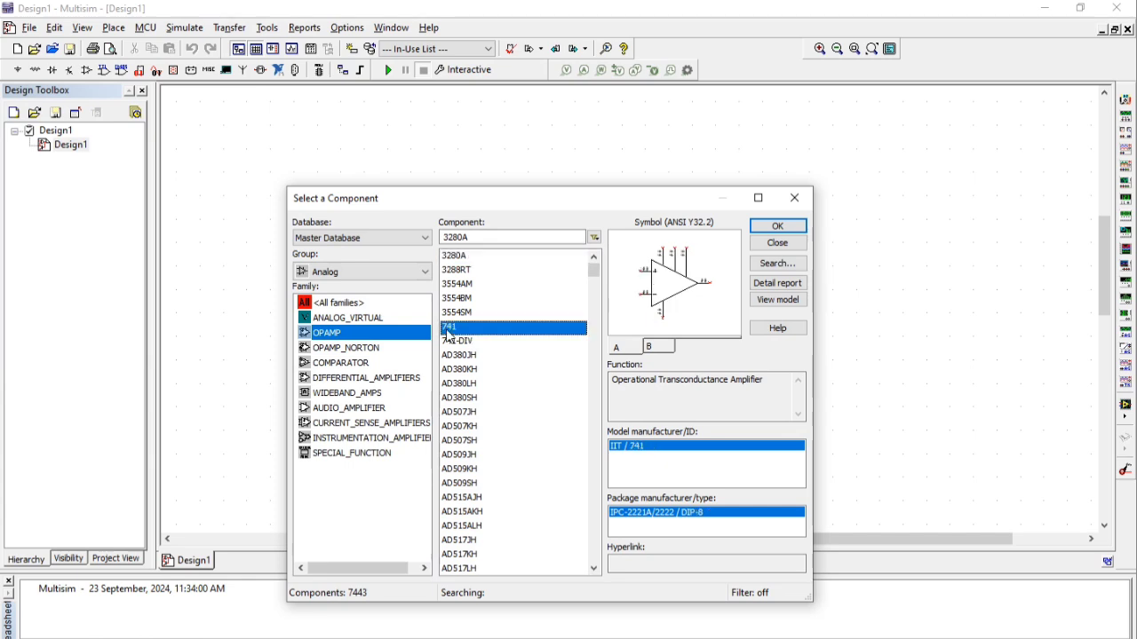
{"action": "left_click", "coordinate": [531, 372]}
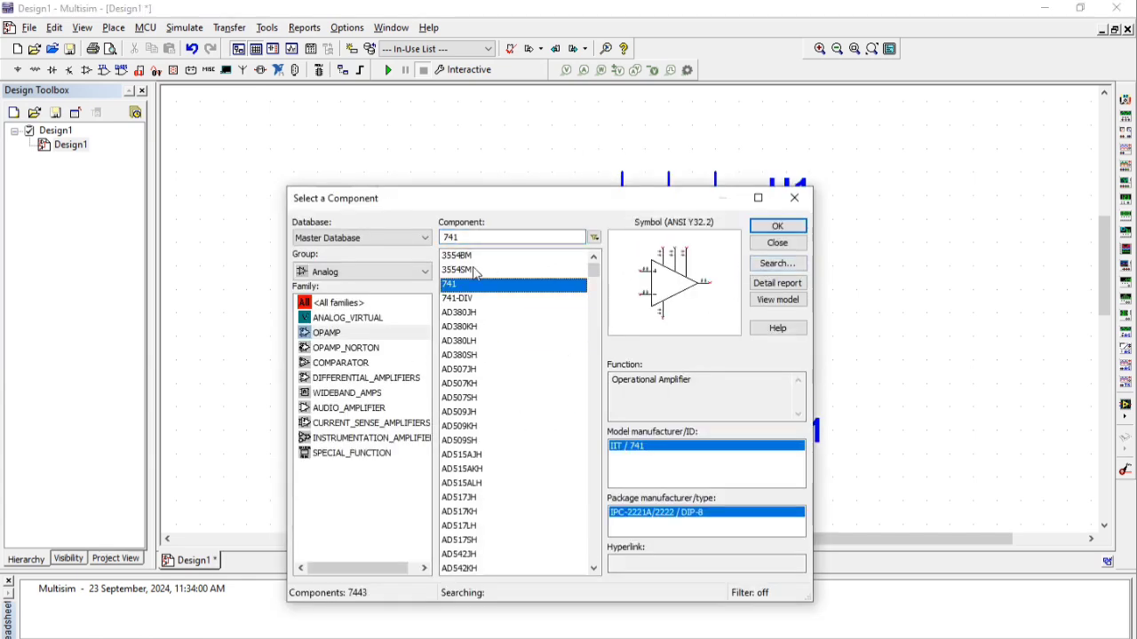
{"action": "left_click", "coordinate": [796, 207]}
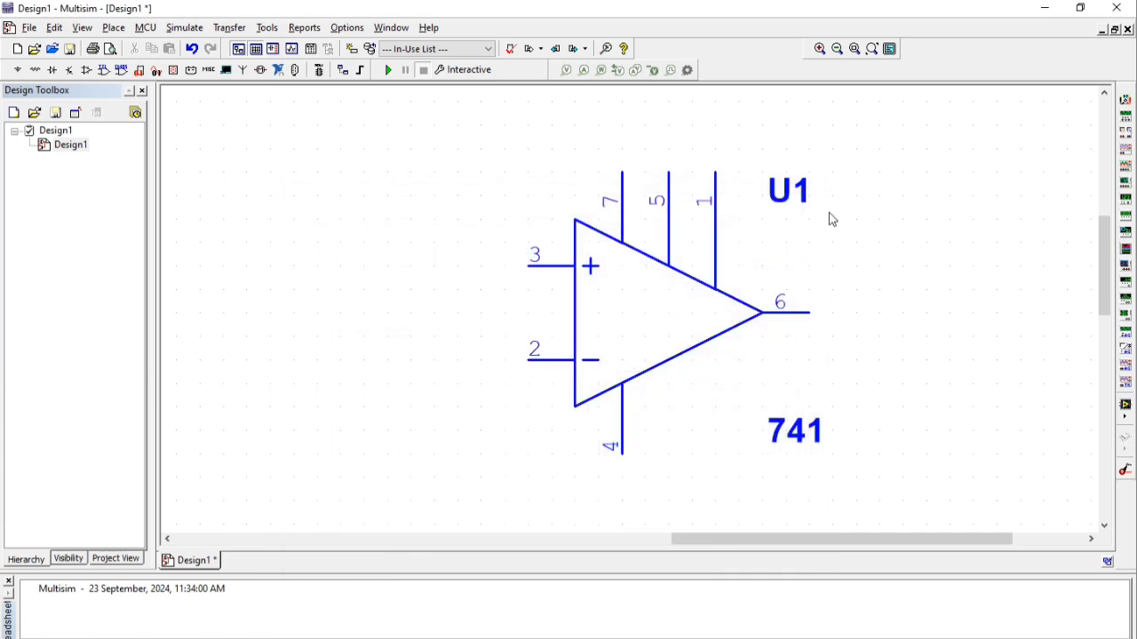
- Place a 1k resistor from the Basic group horizontally below the op-amp
{"action": "scroll", "coordinate": [827, 219], "scroll_direction": "down", "scroll_amount": 2}
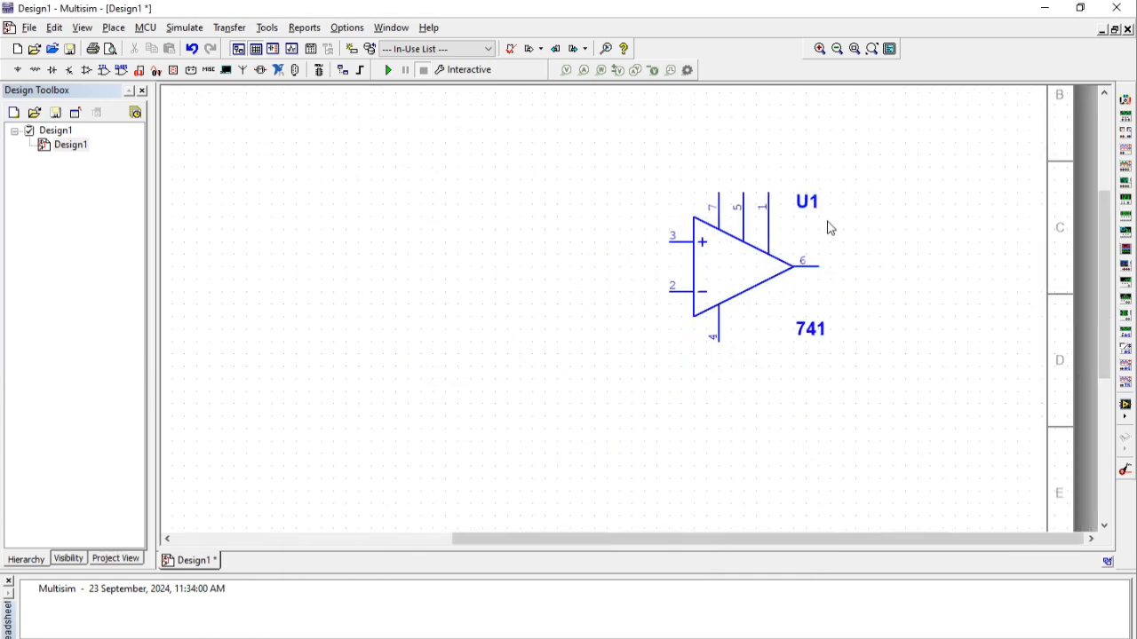
{"action": "left_click", "coordinate": [17, 69]}
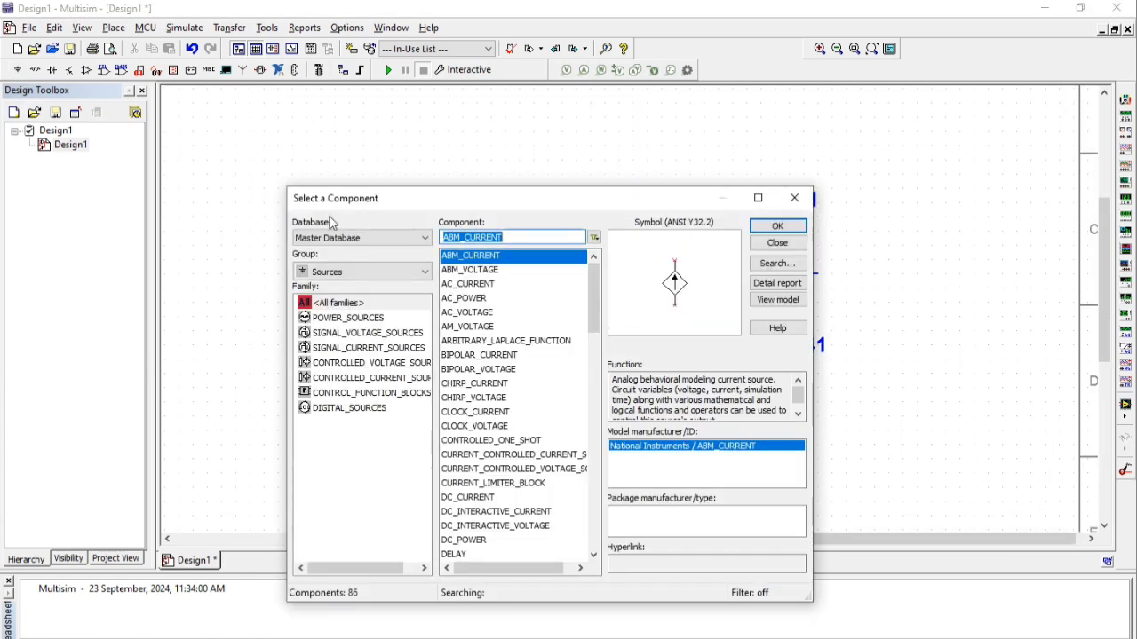
{"action": "left_click", "coordinate": [357, 274]}
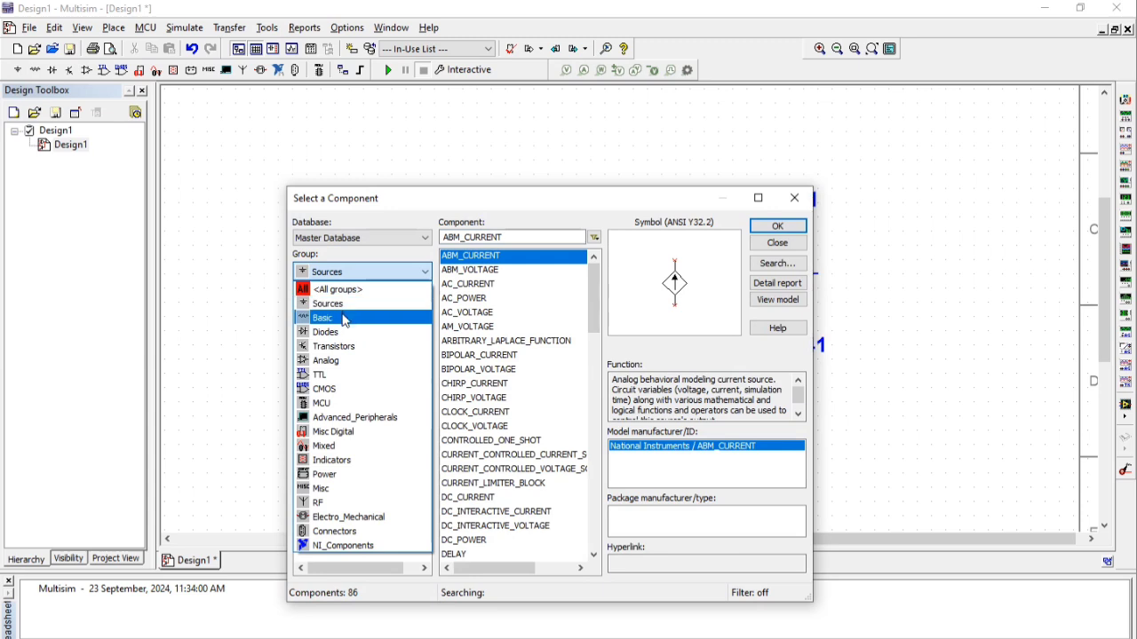
{"action": "left_click", "coordinate": [344, 318]}
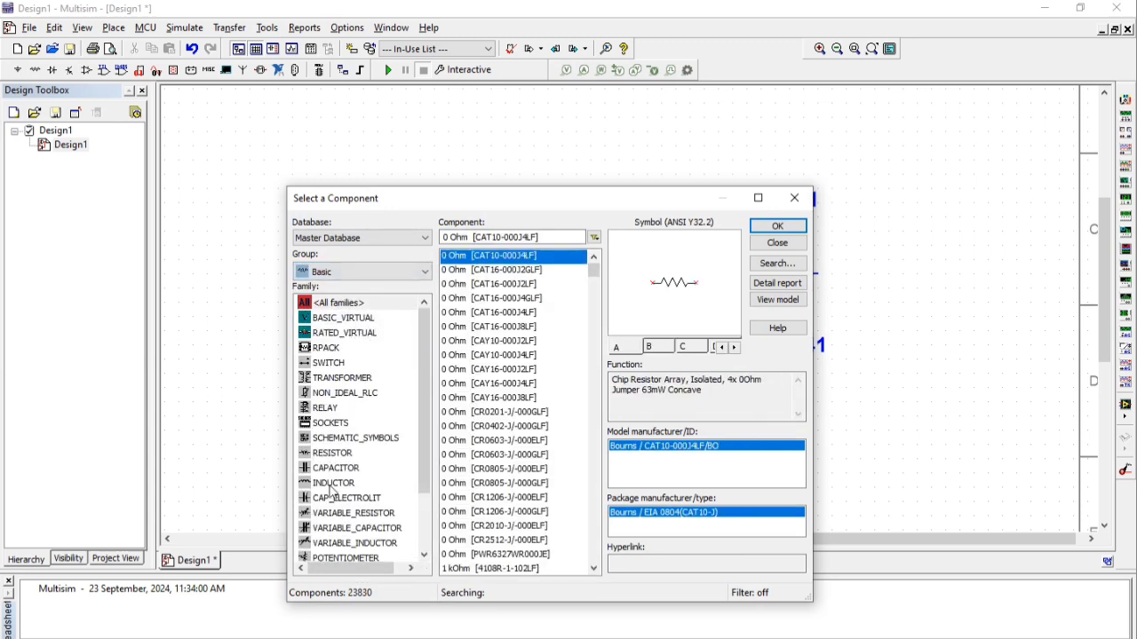
{"action": "left_click", "coordinate": [328, 453]}
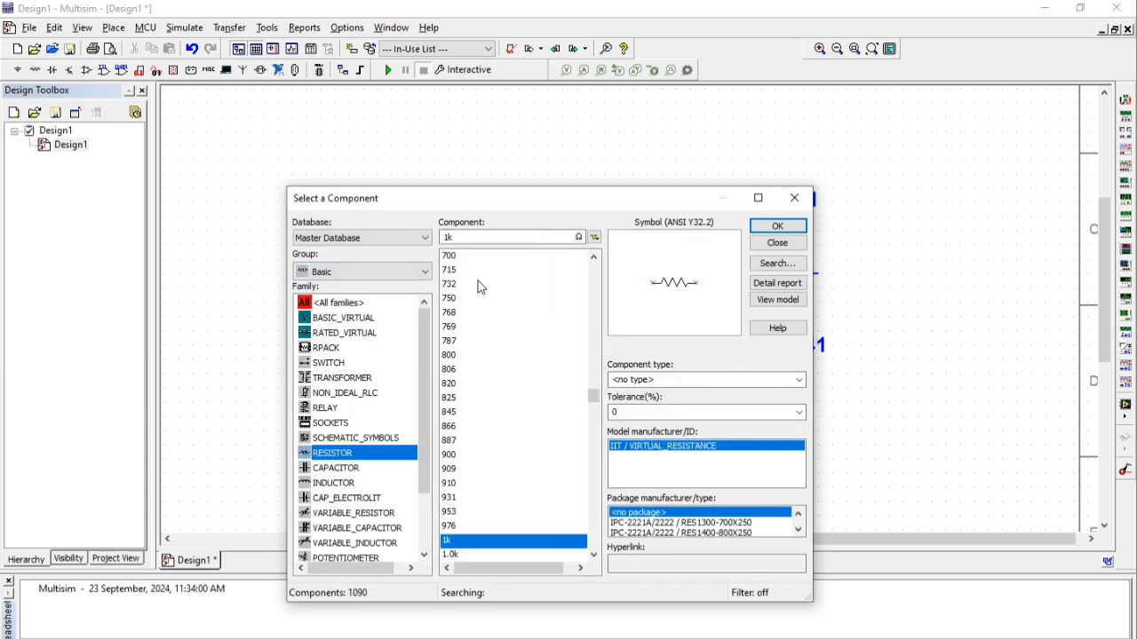
{"action": "left_click", "coordinate": [481, 237]}
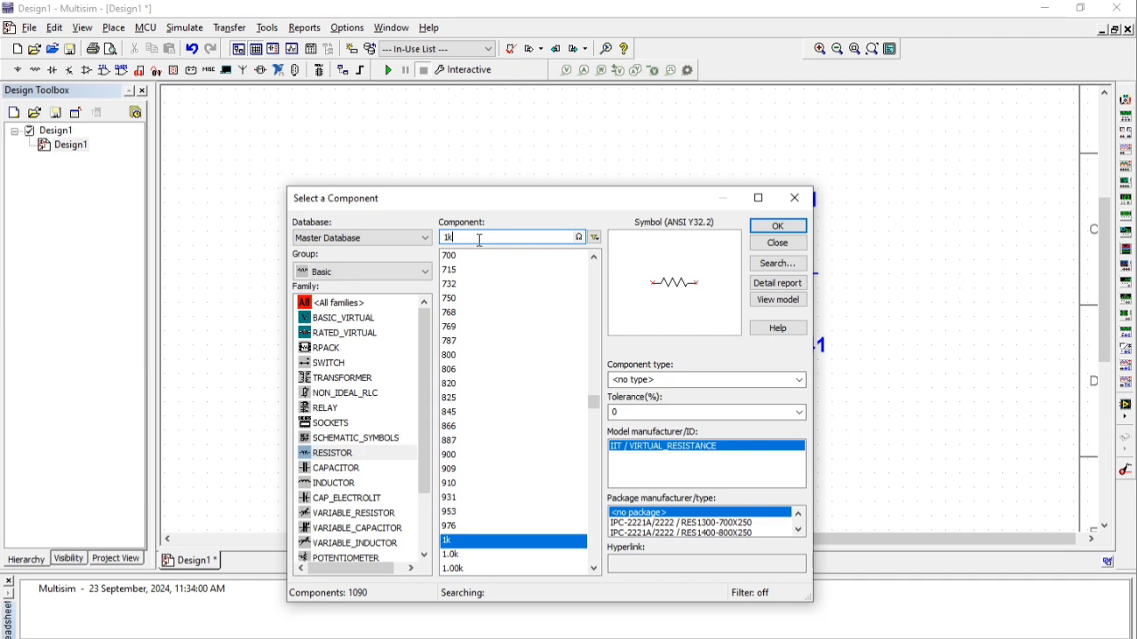
{"action": "key", "text": "Return"}
{"action": "left_click", "coordinate": [680, 424]}
- Place a 4.7k resistor on the input side of the op-amp, well away from its inverting pin
{"action": "type", "text": "4.7k"}
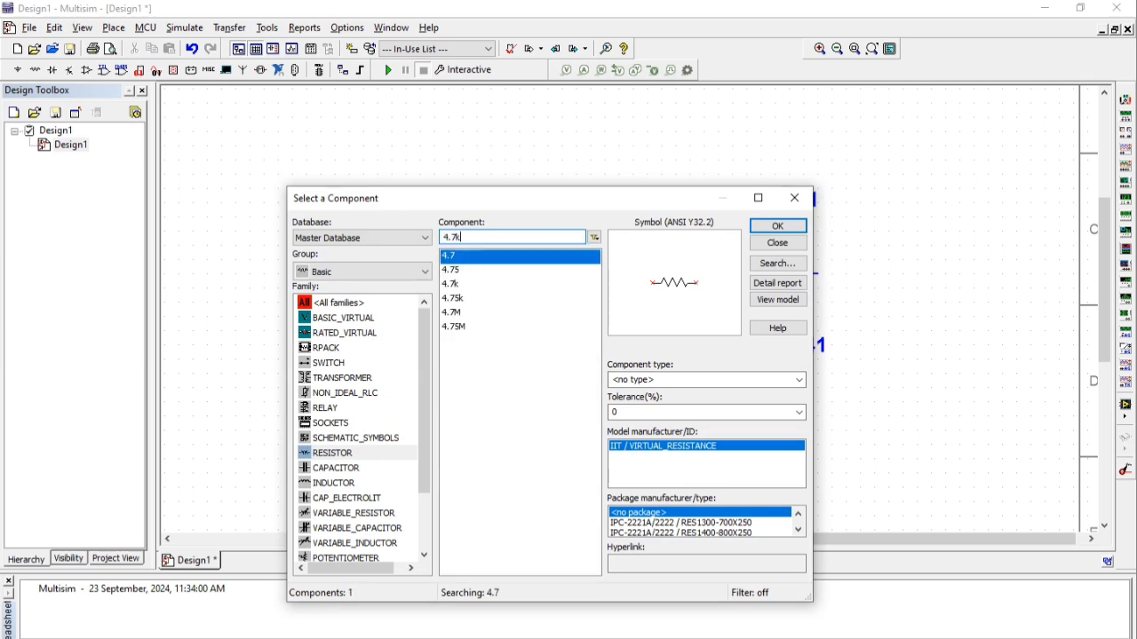
{"action": "key", "text": "Return"}
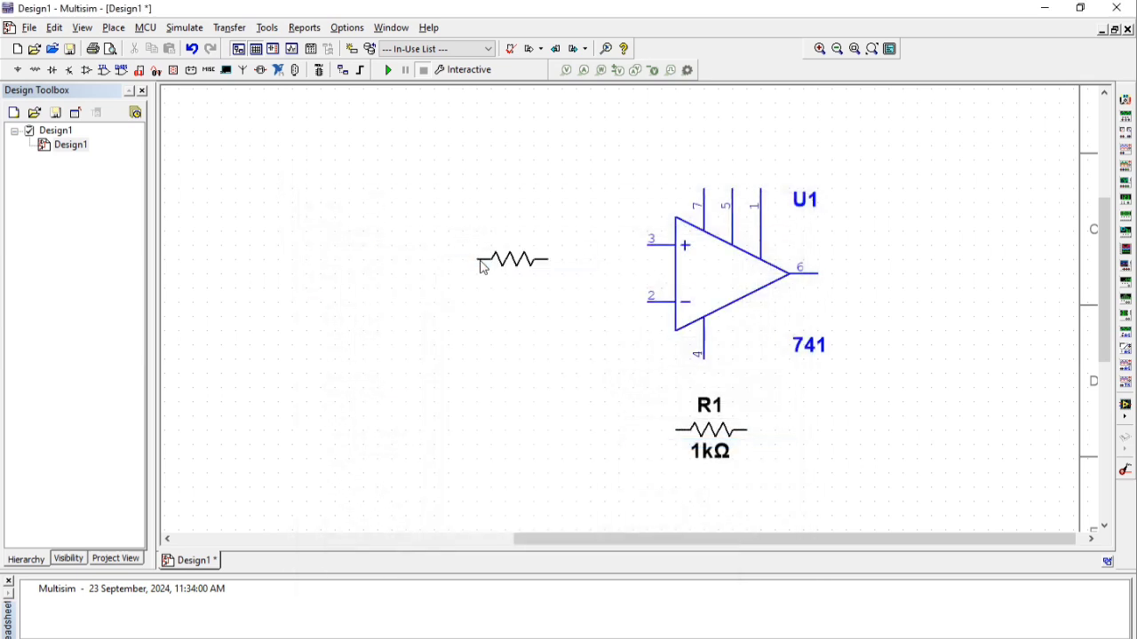
{"action": "left_click", "coordinate": [387, 309]}
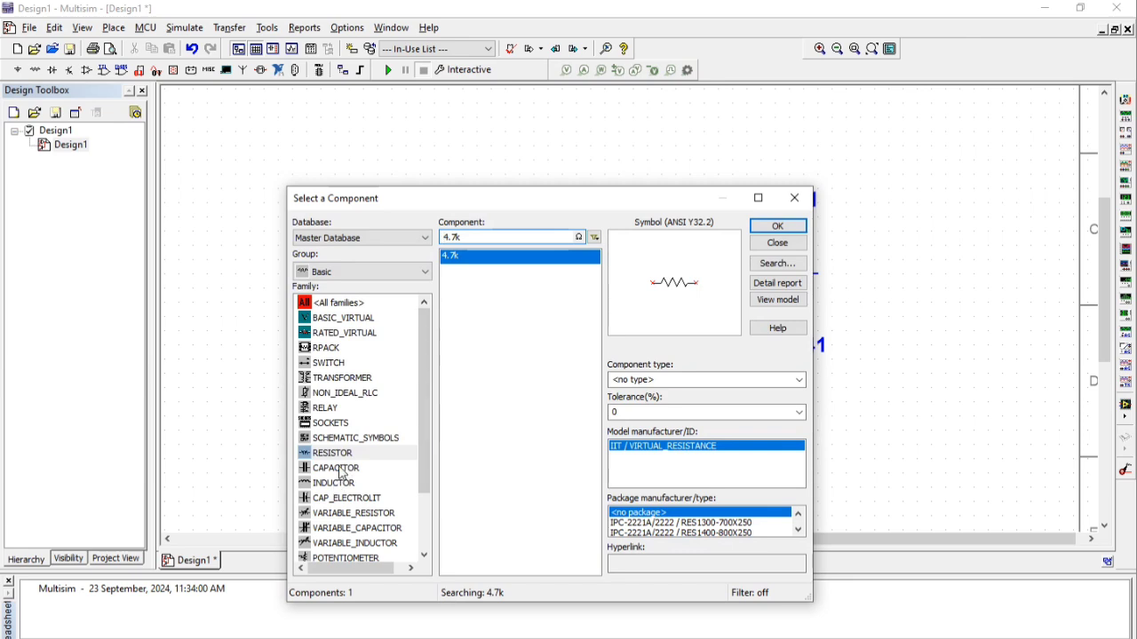
- Place a 0.1u capacitor between the 4.7 kΩ resistor and the op-amp's inverting input
{"action": "left_click", "coordinate": [342, 470]}
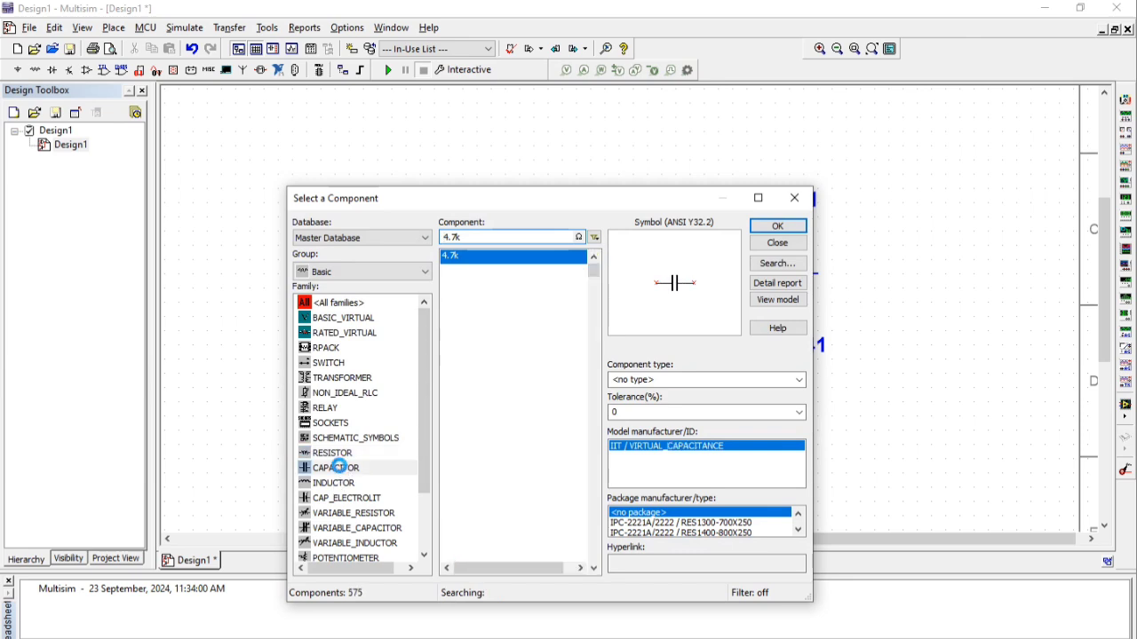
{"action": "left_click", "coordinate": [489, 238]}
{"action": "key", "text": "BackSpace"}
{"action": "key", "text": "BackSpace"}
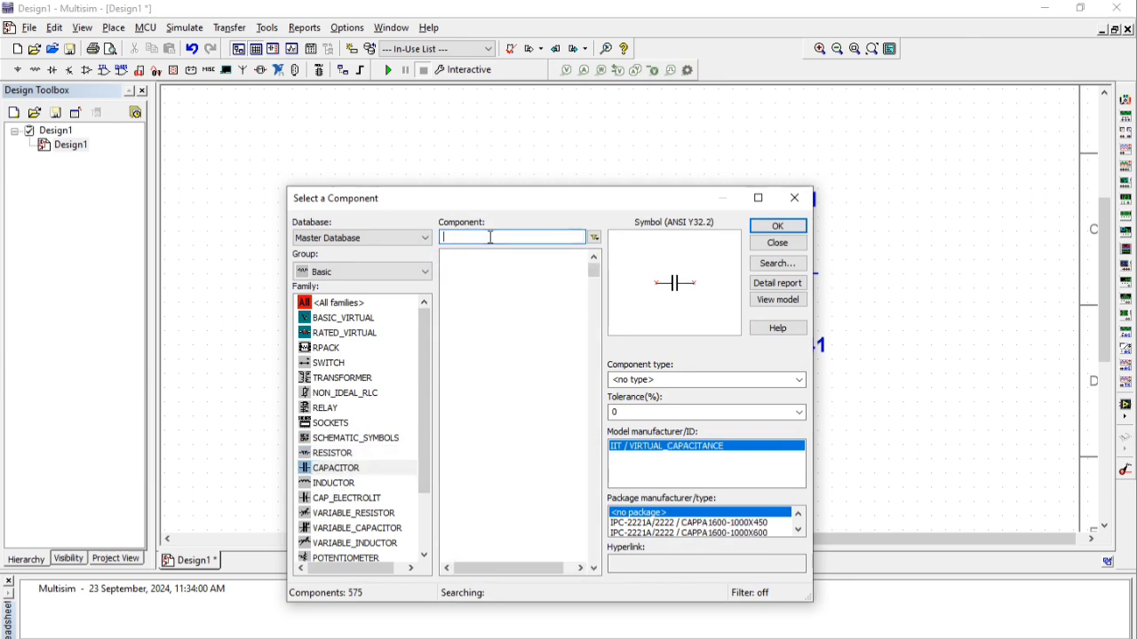
{"action": "type", "text": "0.1u"}
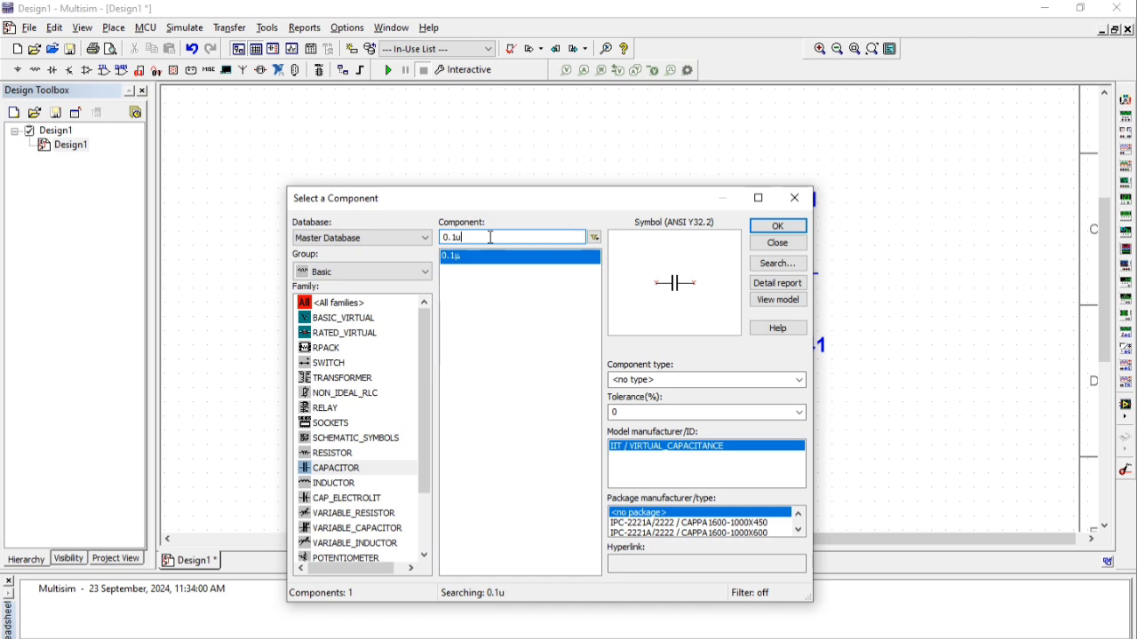
{"action": "key", "text": "Return"}
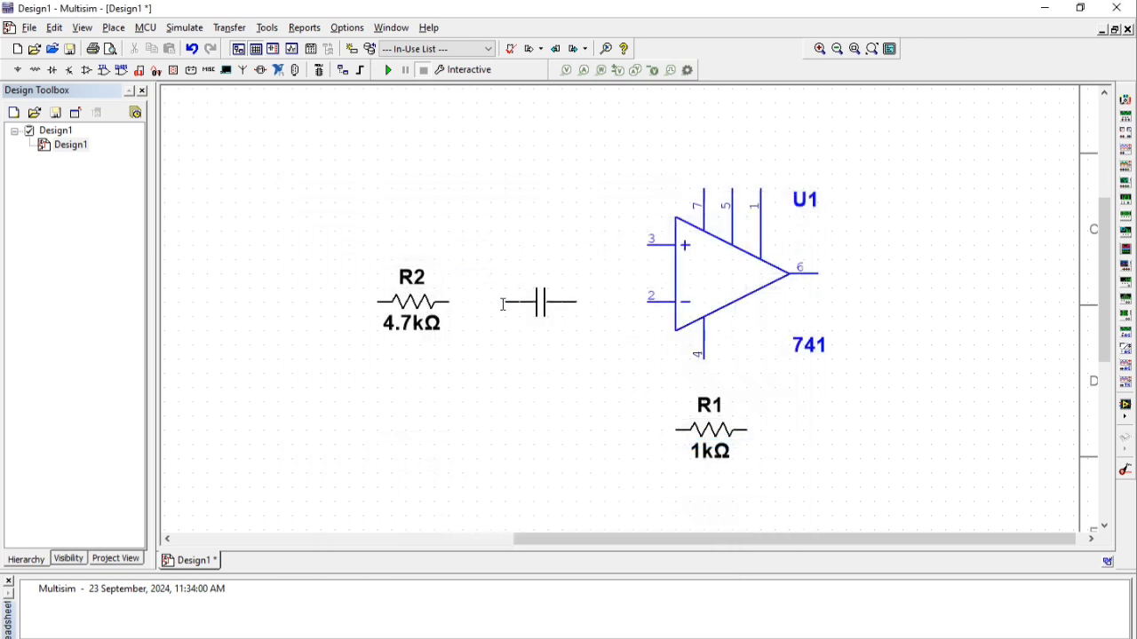
{"action": "left_click", "coordinate": [498, 303]}
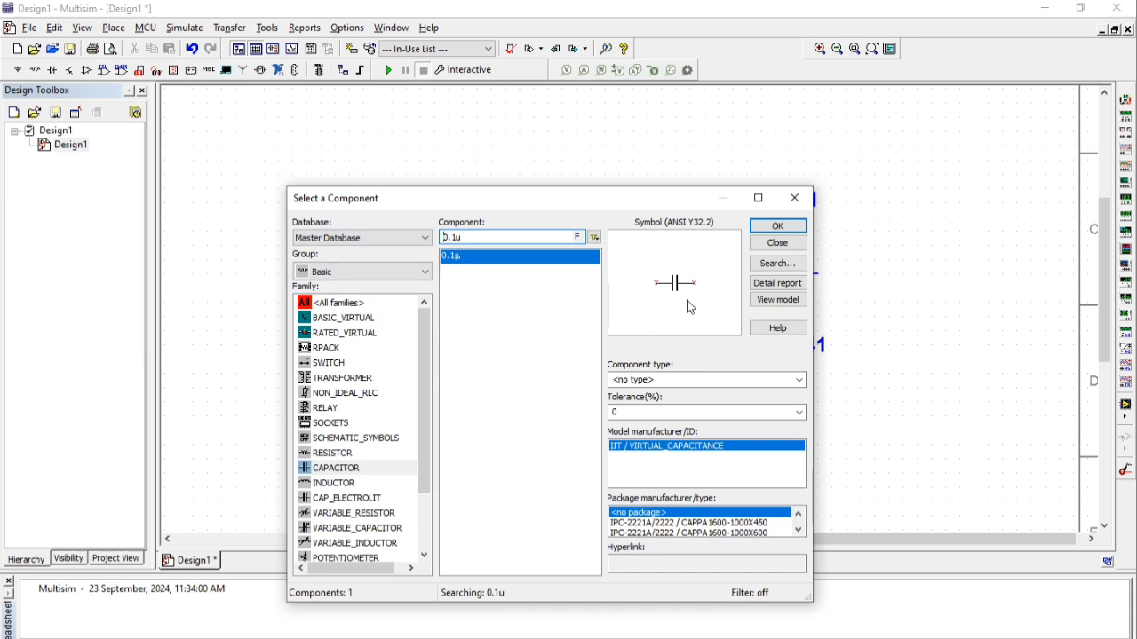
- Place a VCC supply from the Sources group's POWER_SOURCES family just above op-amp pin 7
{"action": "left_click", "coordinate": [355, 272]}
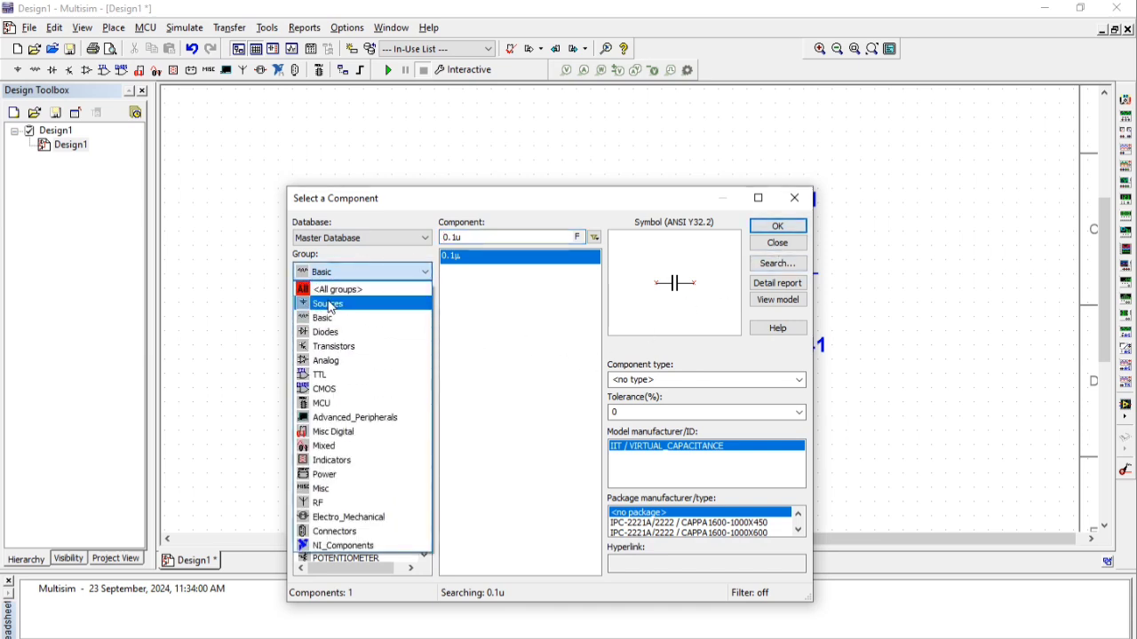
{"action": "left_click", "coordinate": [355, 299]}
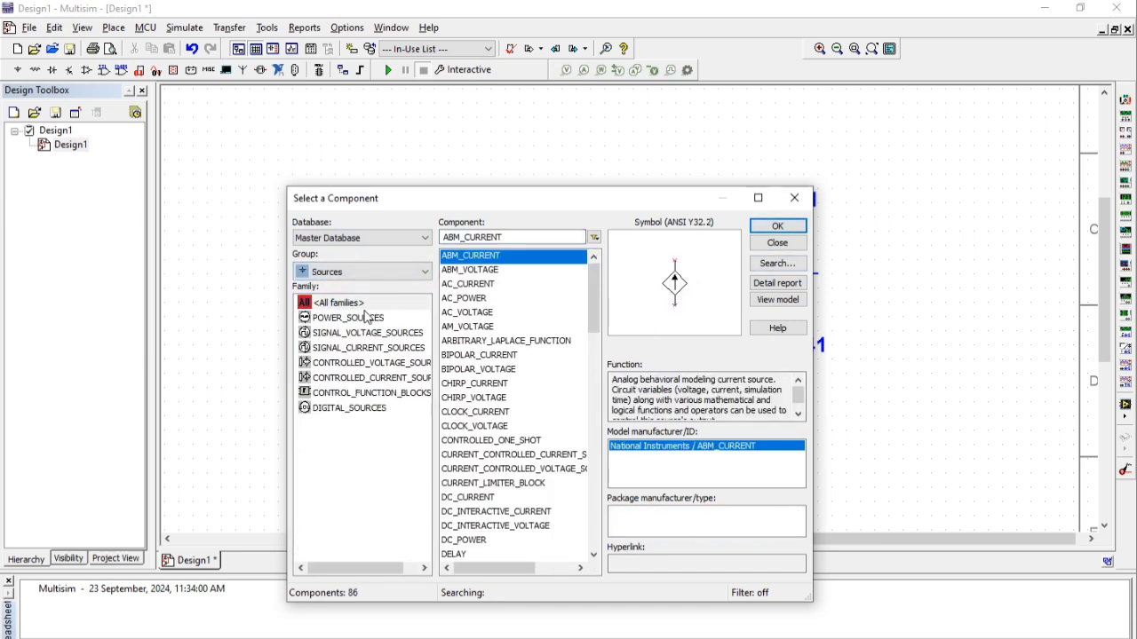
{"action": "left_click", "coordinate": [368, 317]}
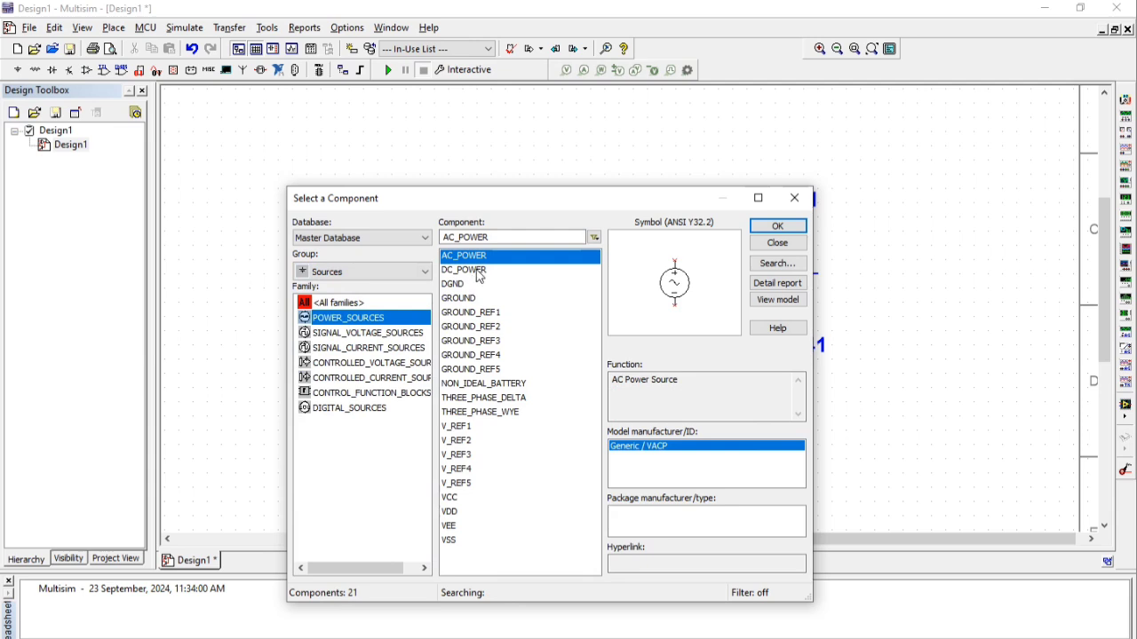
{"action": "left_click", "coordinate": [453, 497]}
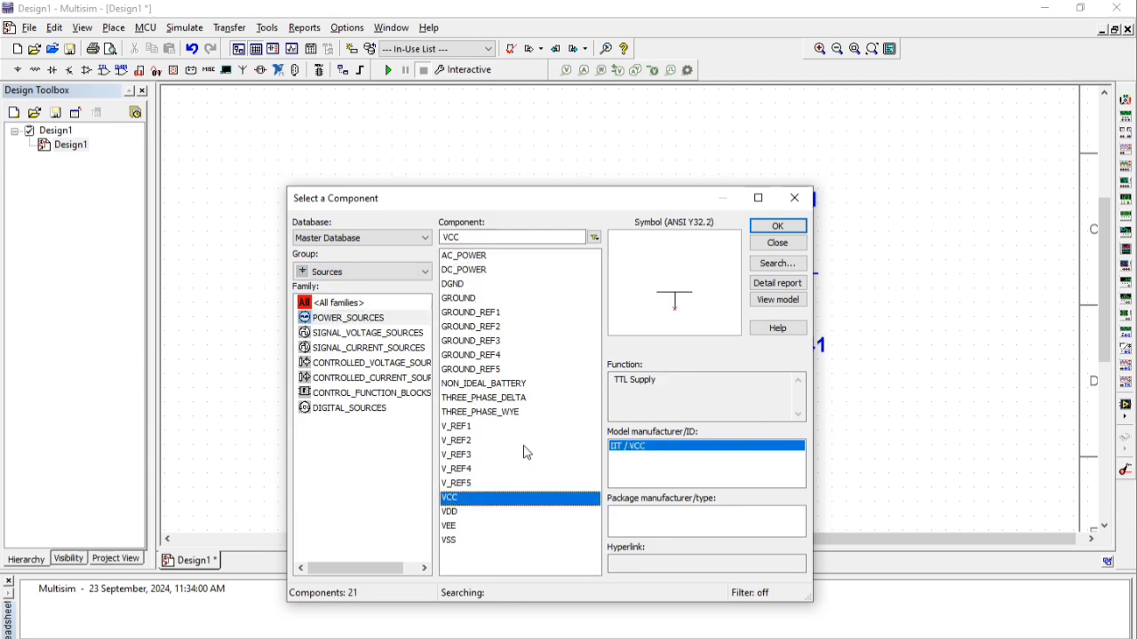
{"action": "left_click", "coordinate": [777, 226]}
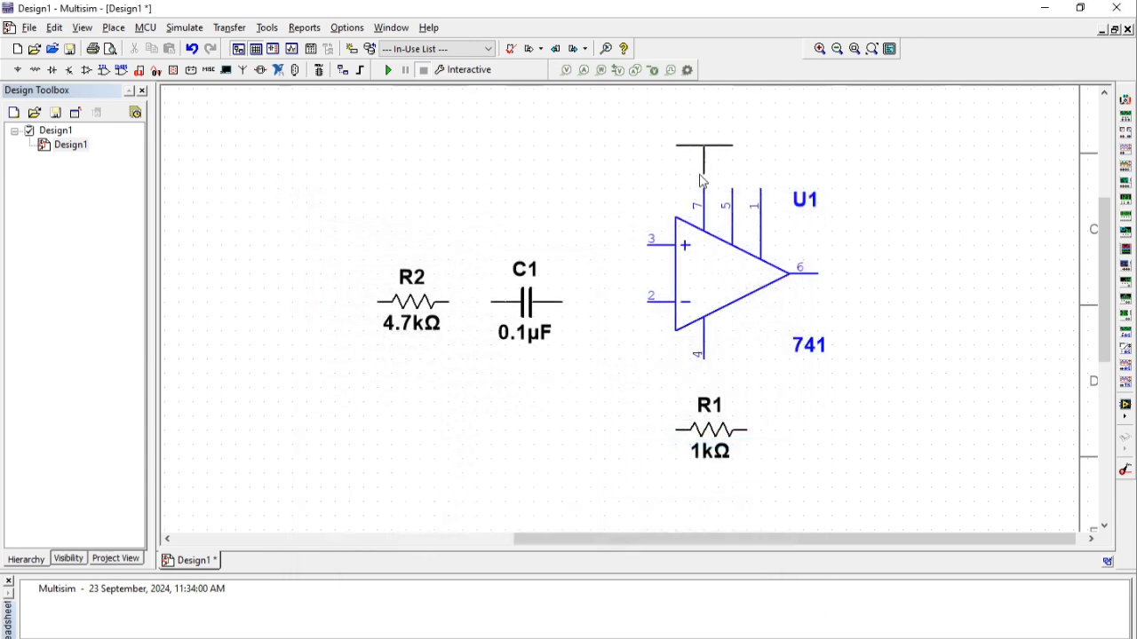
{"action": "left_click", "coordinate": [703, 160]}
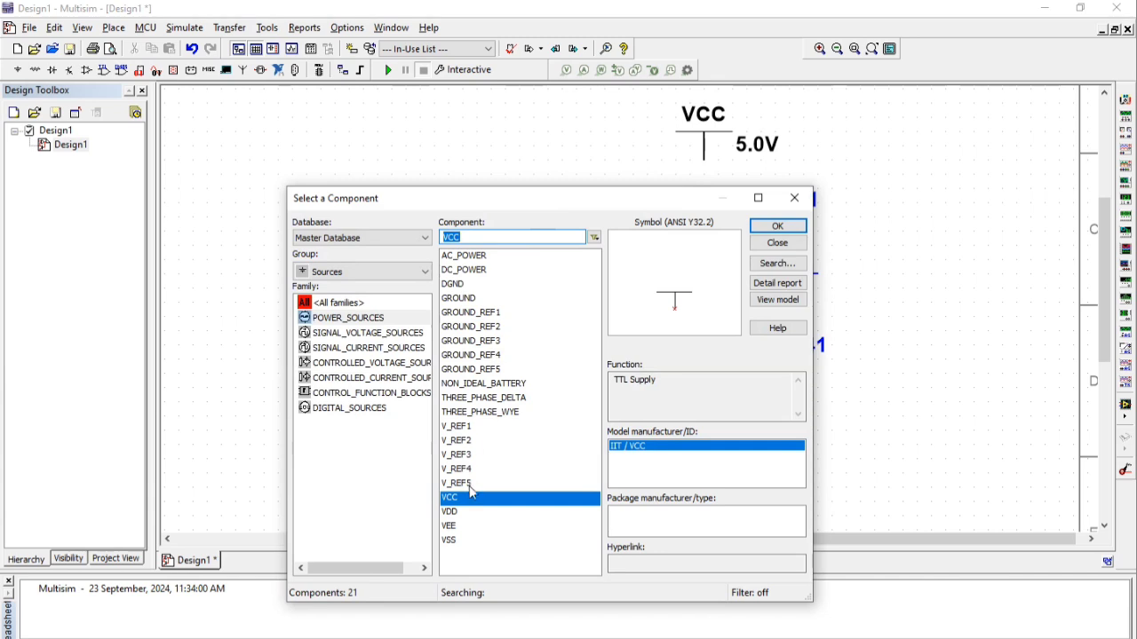
- Place a VEE supply below the op-amp, between its 741 label and the 1 kΩ resistor
{"action": "left_click", "coordinate": [450, 528]}
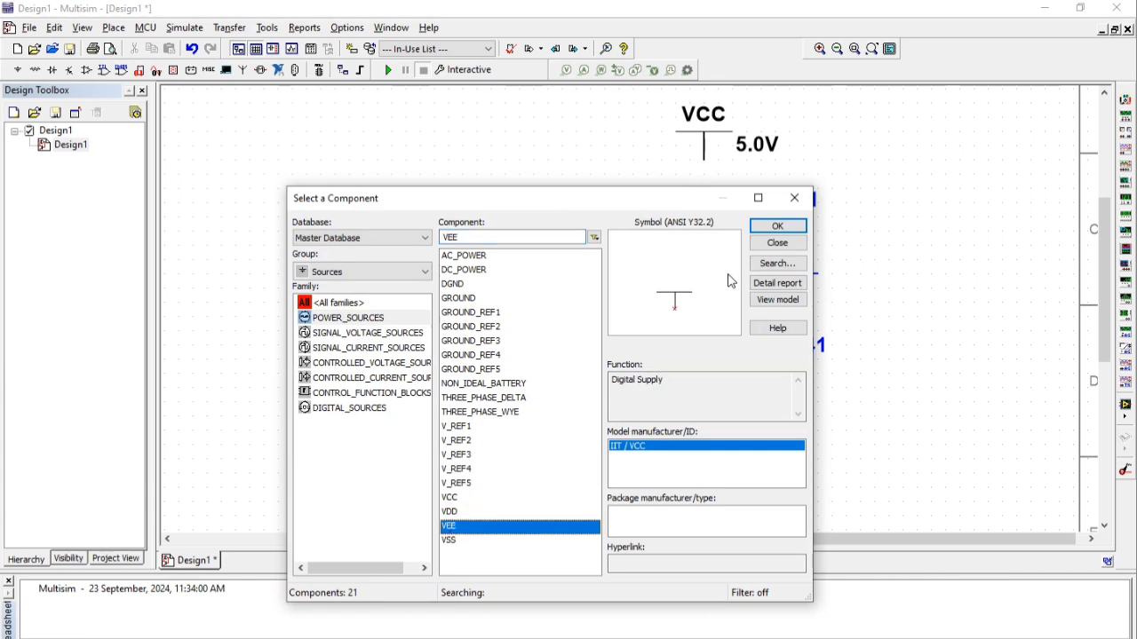
{"action": "left_click", "coordinate": [777, 227]}
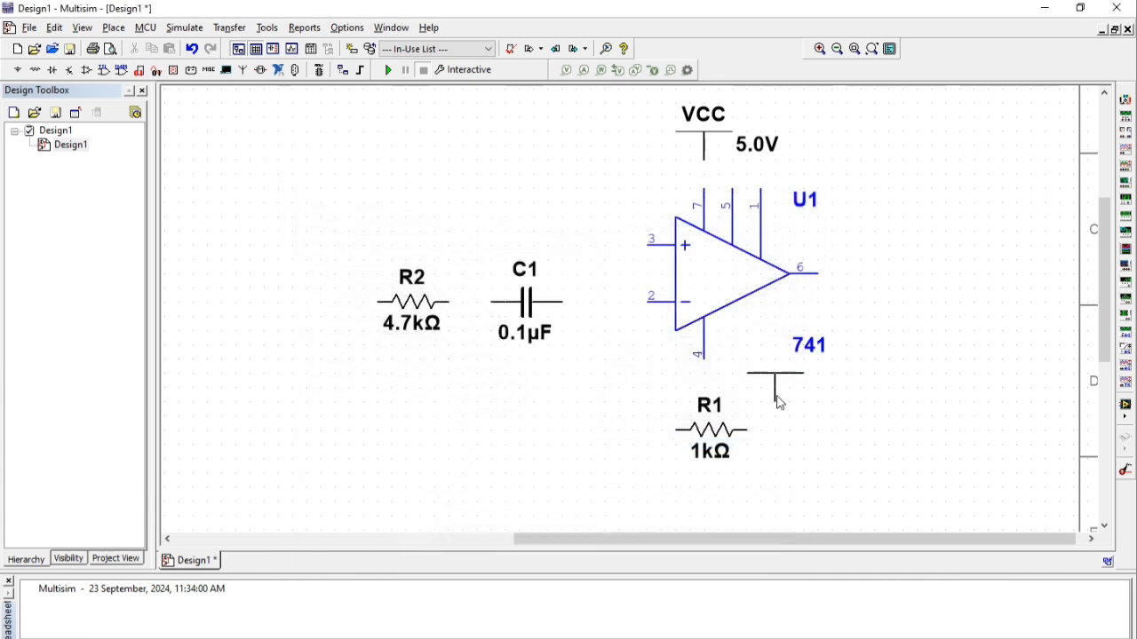
{"action": "left_click", "coordinate": [774, 389]}
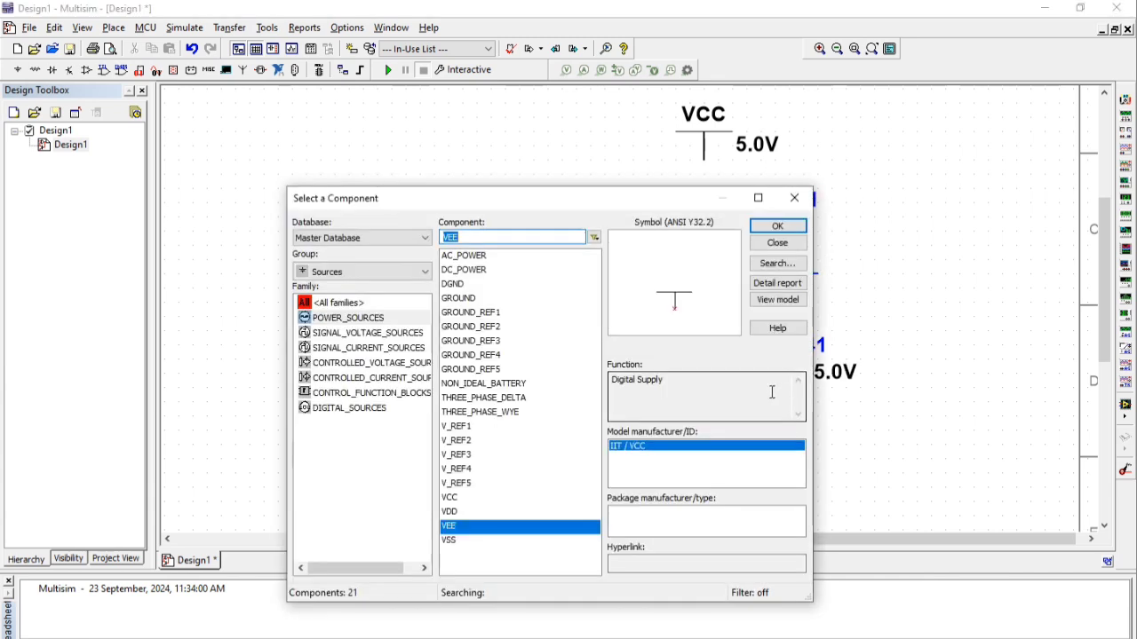
- Place a GROUND symbol above the capacitor and finish adding library components
{"action": "left_click", "coordinate": [462, 299]}
{"action": "left_click", "coordinate": [777, 226]}
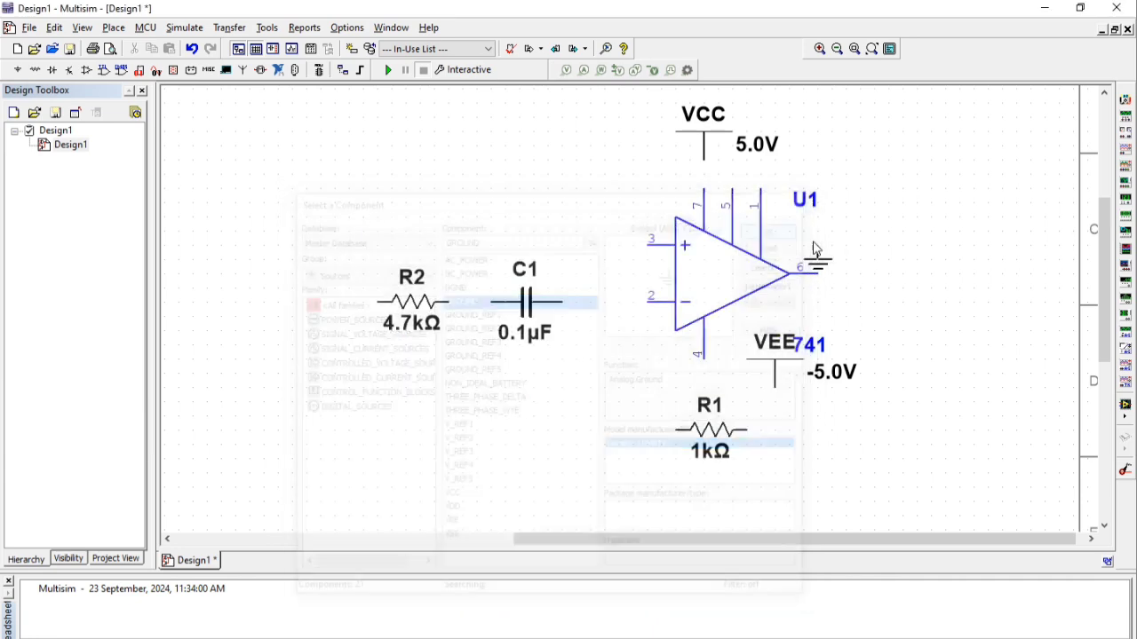
{"action": "left_click", "coordinate": [533, 204]}
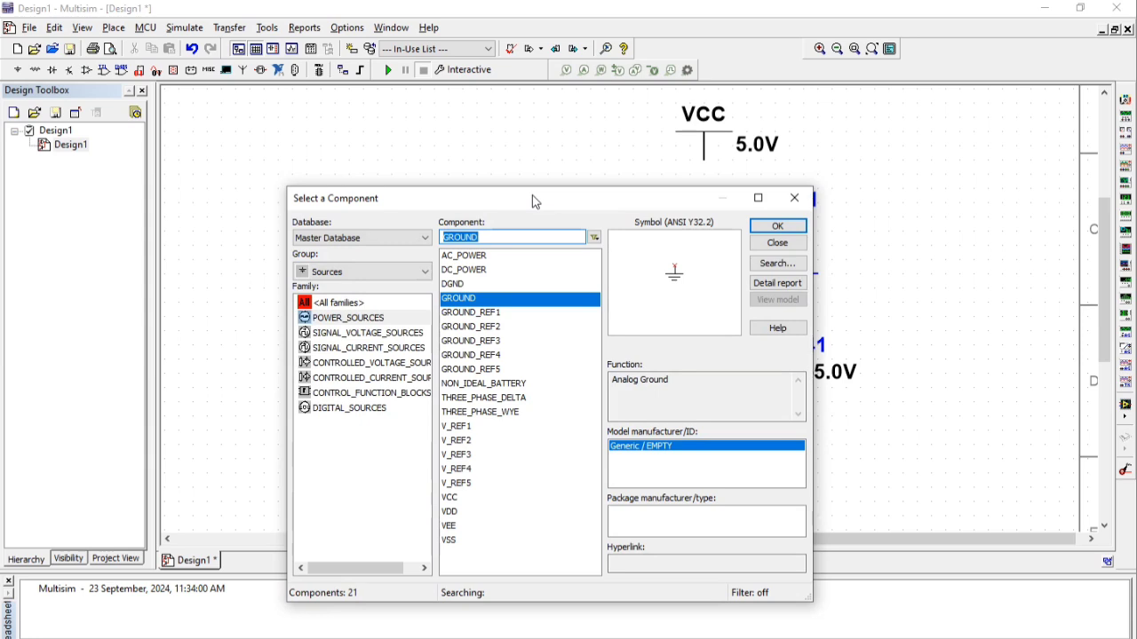
{"action": "left_click", "coordinate": [794, 197]}
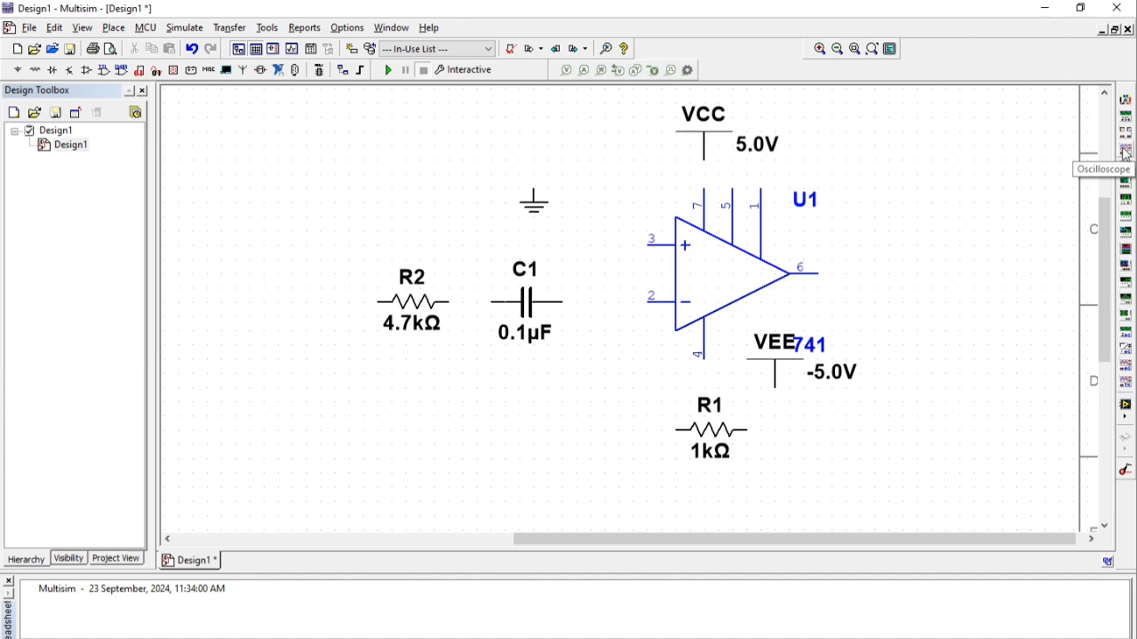
- Place an oscilloscope beside the op-amp's output and a function generator beside the 4.7 kΩ resistor's free end
{"action": "left_click", "coordinate": [1124, 153]}
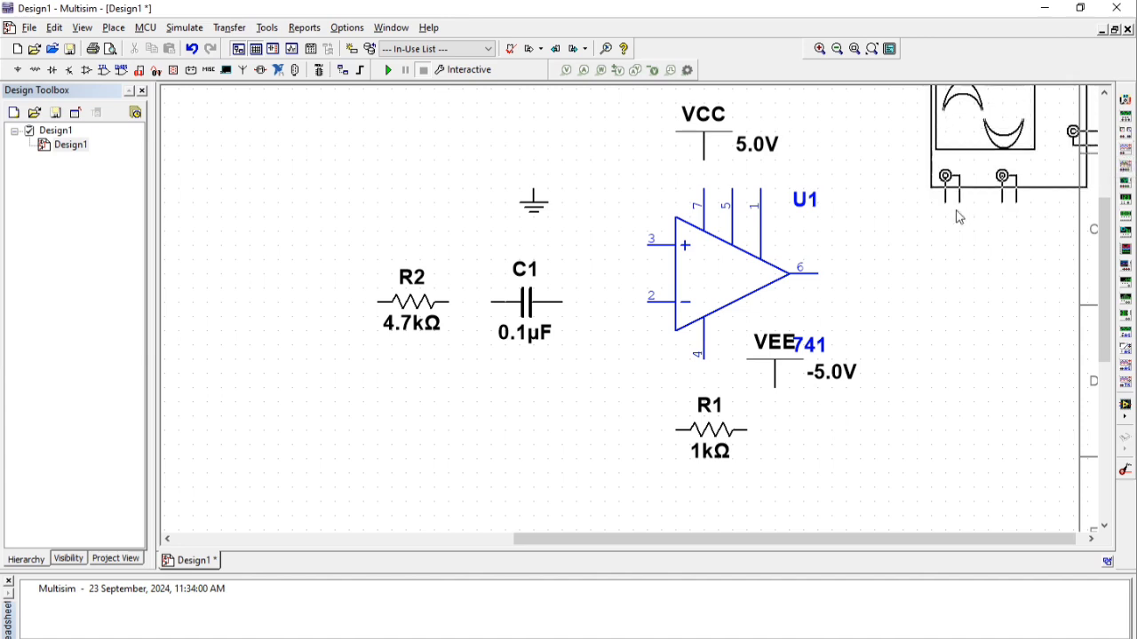
{"action": "left_click", "coordinate": [888, 268]}
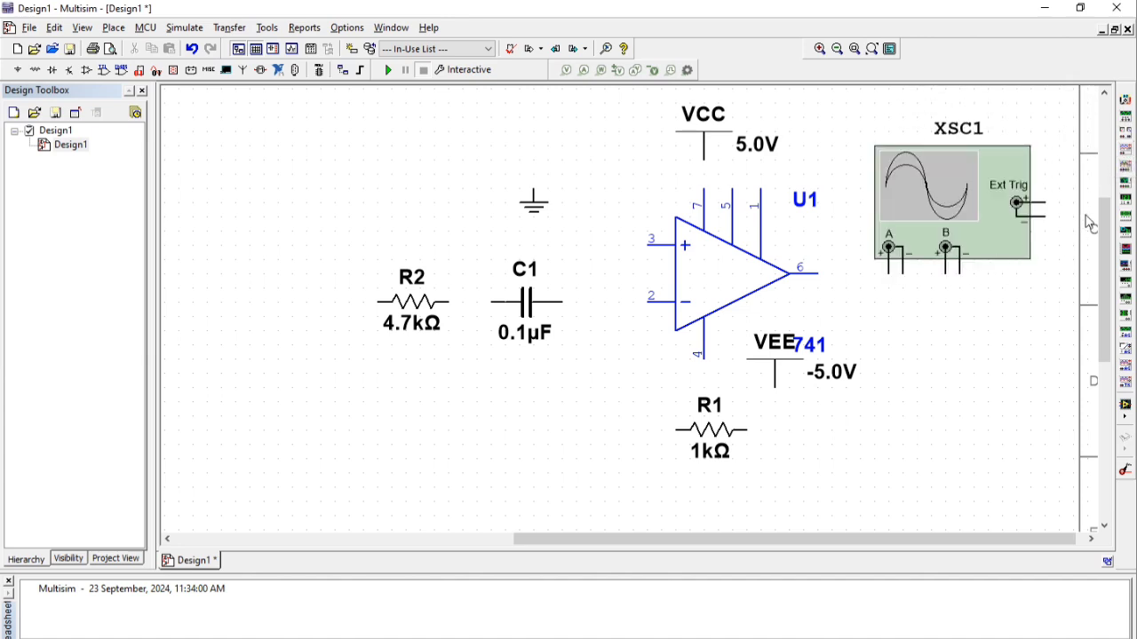
{"action": "left_click", "coordinate": [1125, 121]}
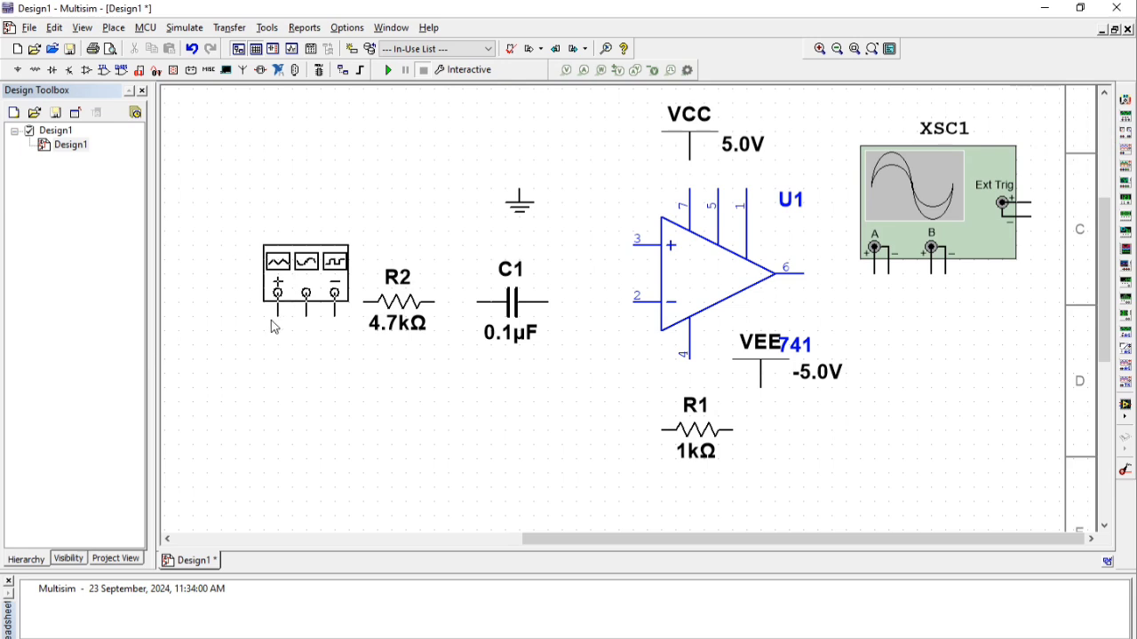
{"action": "left_click", "coordinate": [264, 320]}
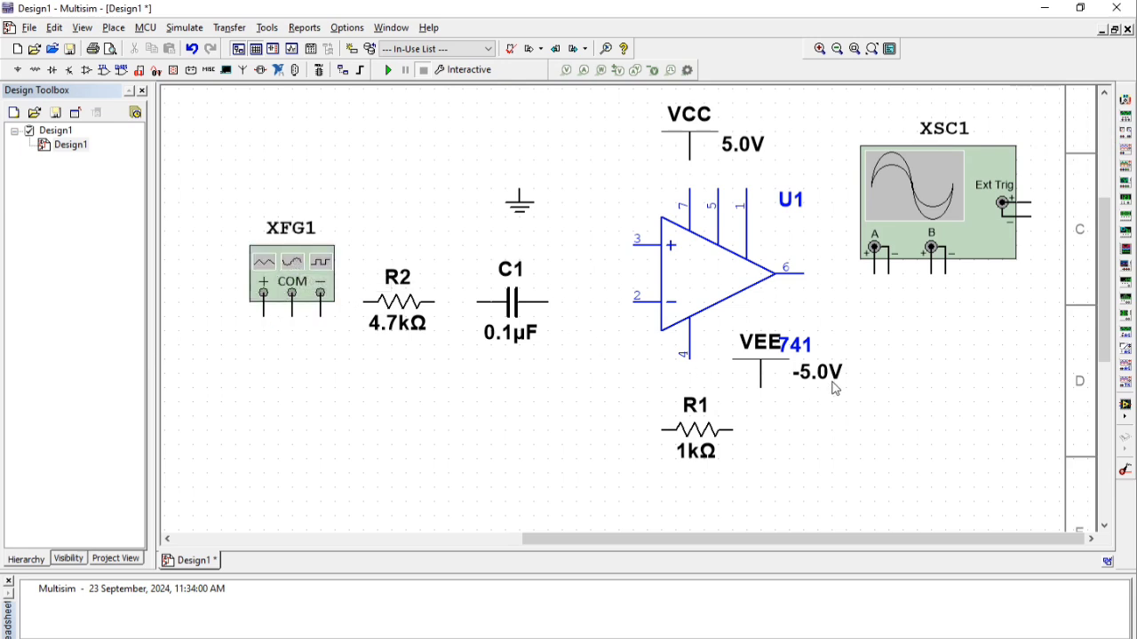
- Move the 741 label inside the op-amp symbol and wire pin 2 through capacitor C1 to resistor R2
{"action": "left_click_drag", "start_coordinate": [796, 346], "coordinate": [702, 278]}
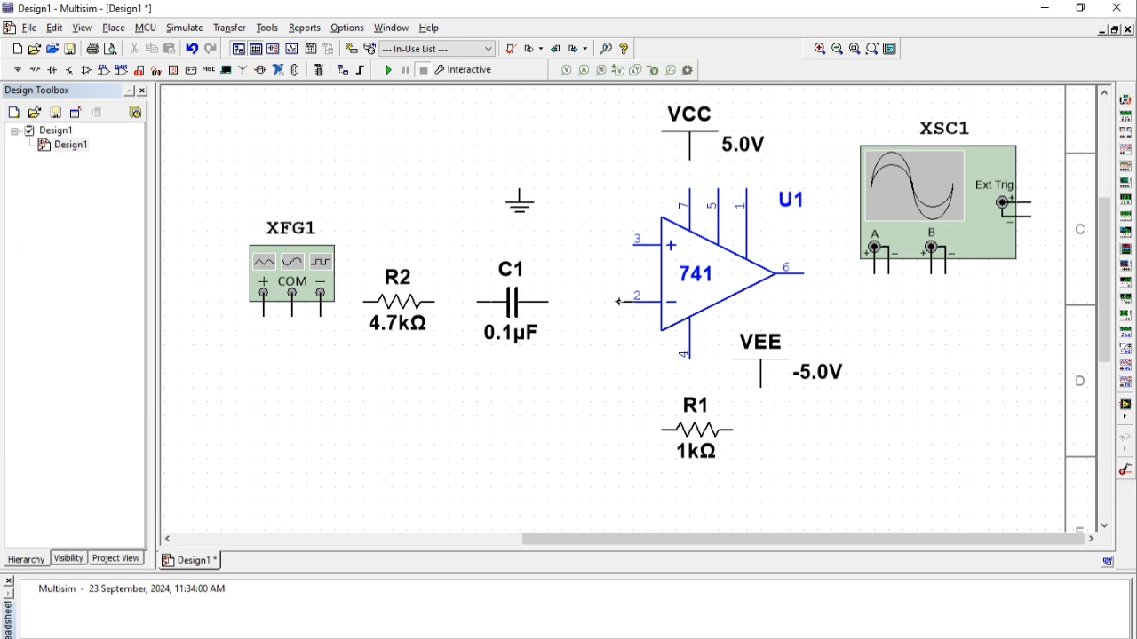
{"action": "left_click", "coordinate": [619, 302]}
{"action": "left_click", "coordinate": [548, 302]}
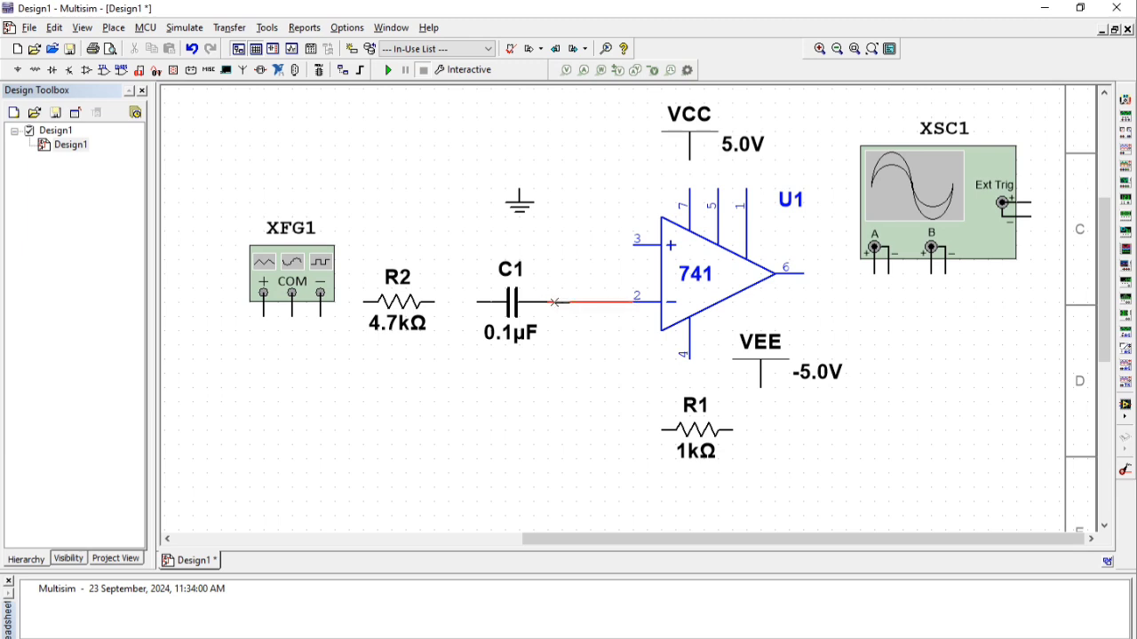
{"action": "left_click", "coordinate": [469, 306]}
{"action": "left_click", "coordinate": [435, 303]}
- Wire R2's free end to the function generator's + terminal and its COM terminal to the ground symbol
{"action": "left_click", "coordinate": [364, 301]}
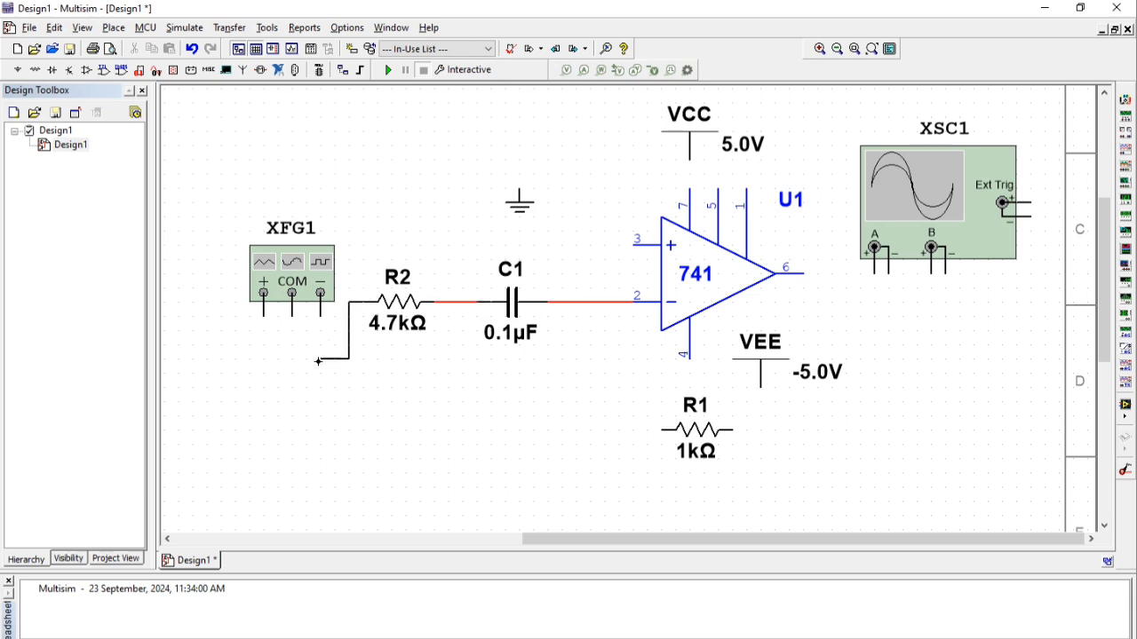
{"action": "left_click", "coordinate": [262, 317]}
{"action": "left_click", "coordinate": [292, 315]}
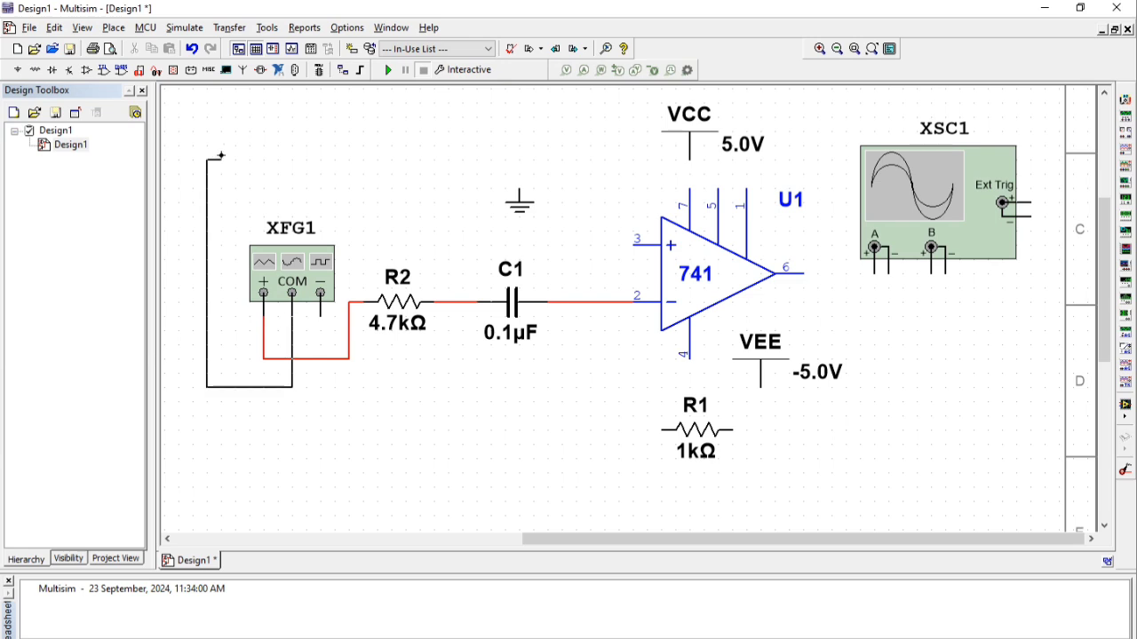
{"action": "left_click", "coordinate": [518, 188]}
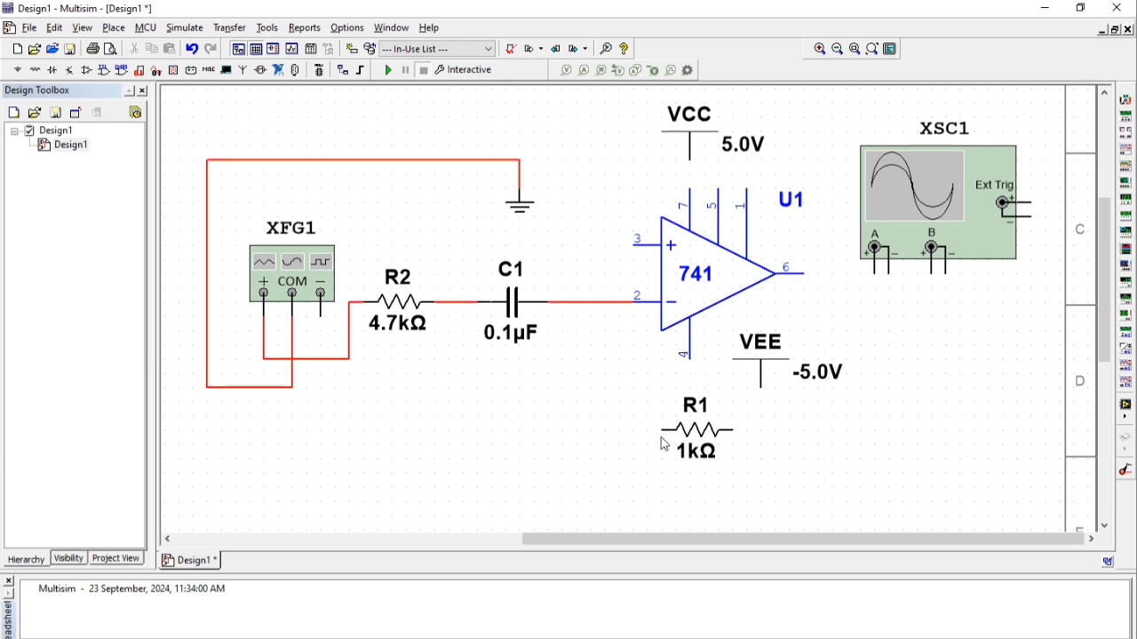
- Wire R1 as feedback between the pin 2 wire and output pin 6, and connect pin 3 to the ground wire
{"action": "left_click", "coordinate": [630, 433]}
{"action": "left_click", "coordinate": [620, 303]}
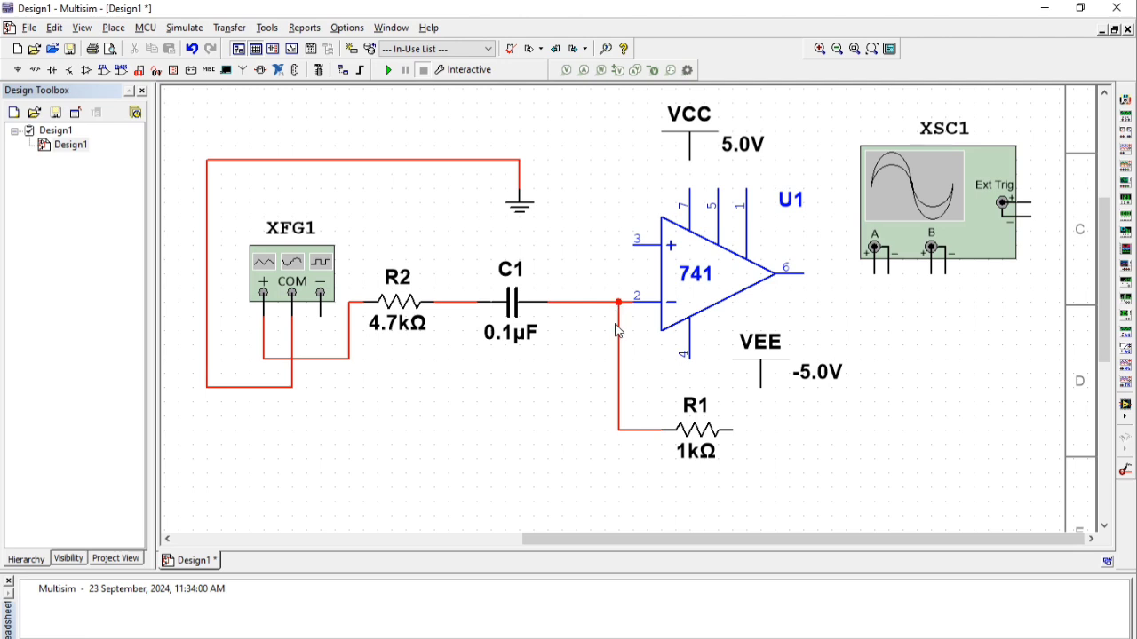
{"action": "left_click", "coordinate": [728, 429]}
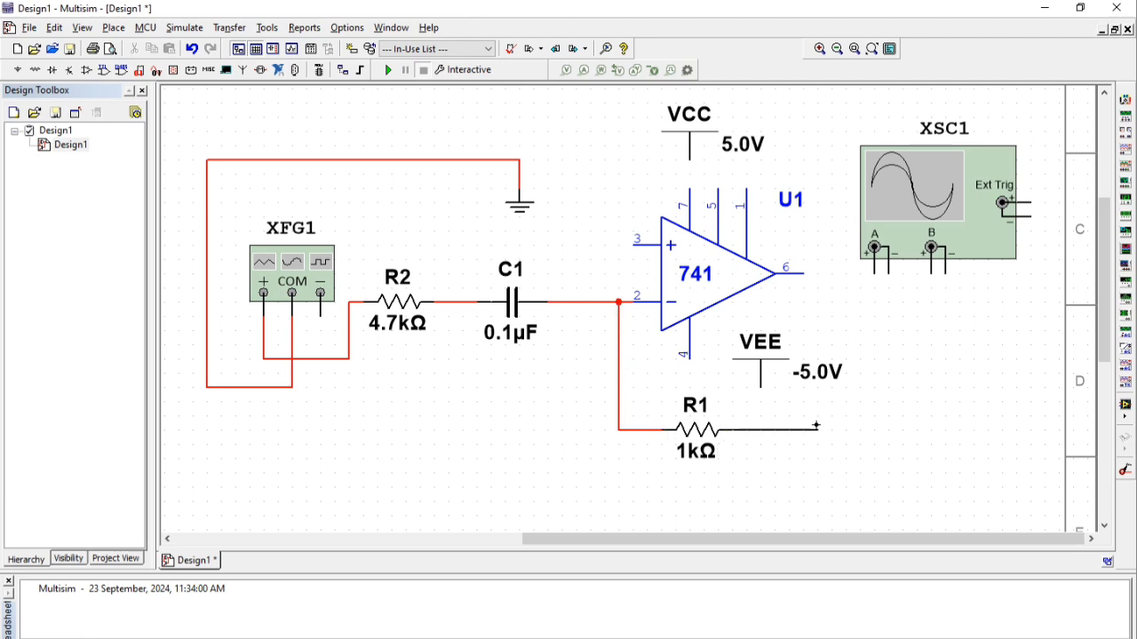
{"action": "left_click", "coordinate": [799, 272]}
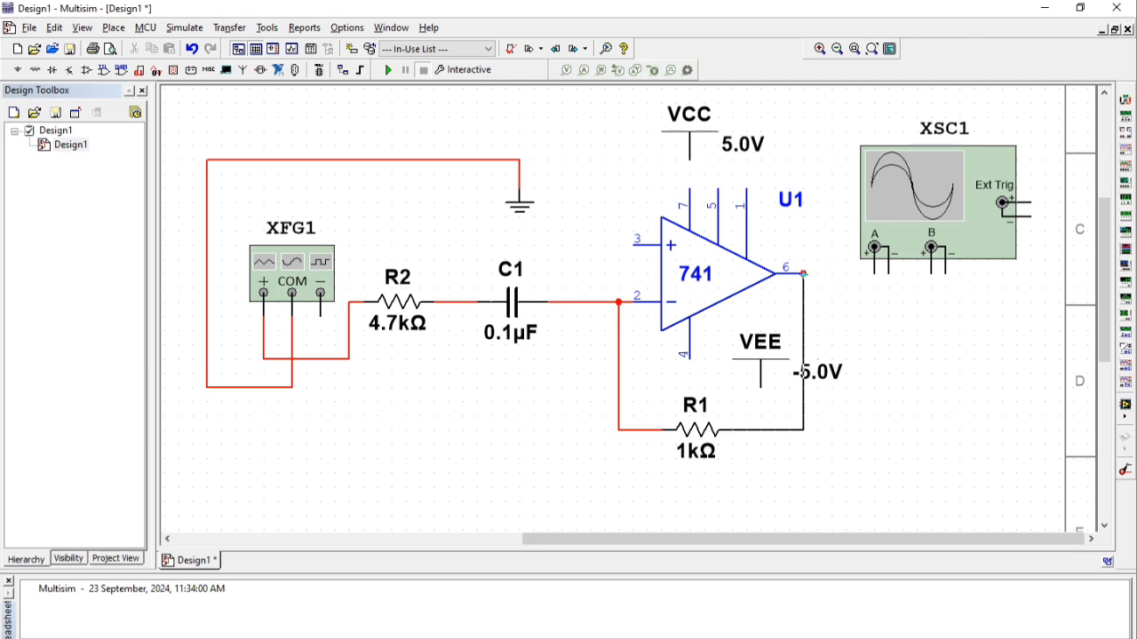
{"action": "left_click", "coordinate": [795, 273]}
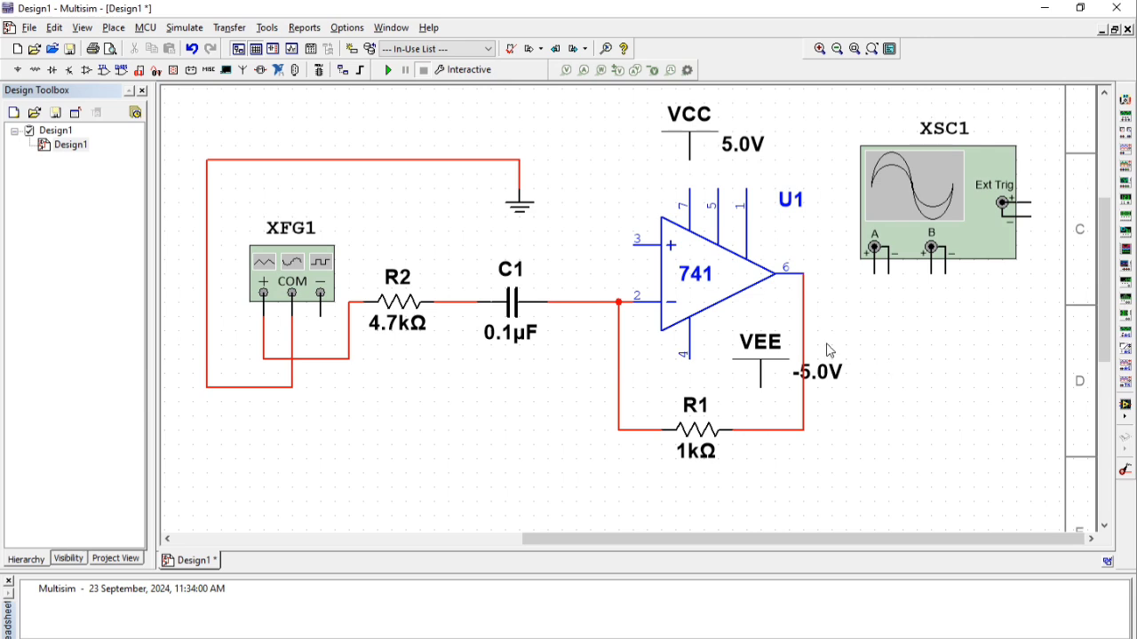
{"action": "left_click", "coordinate": [613, 242]}
{"action": "left_click", "coordinate": [520, 161]}
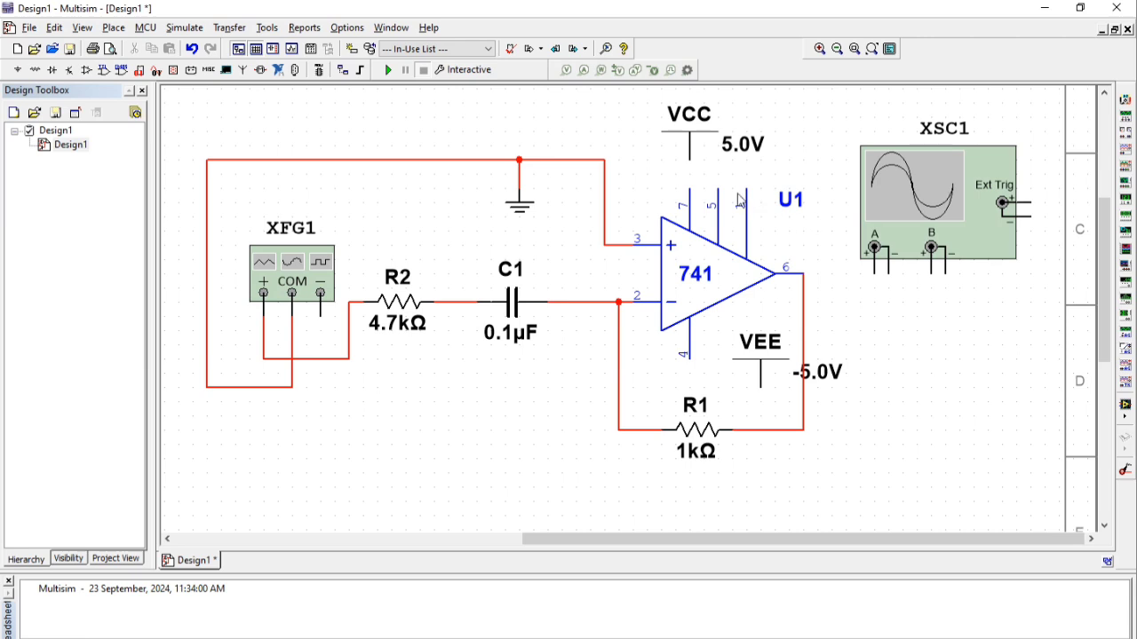
- Set the VCC supply to 12 V and wire it to op-amp pin 7
{"action": "double_click", "coordinate": [726, 147]}
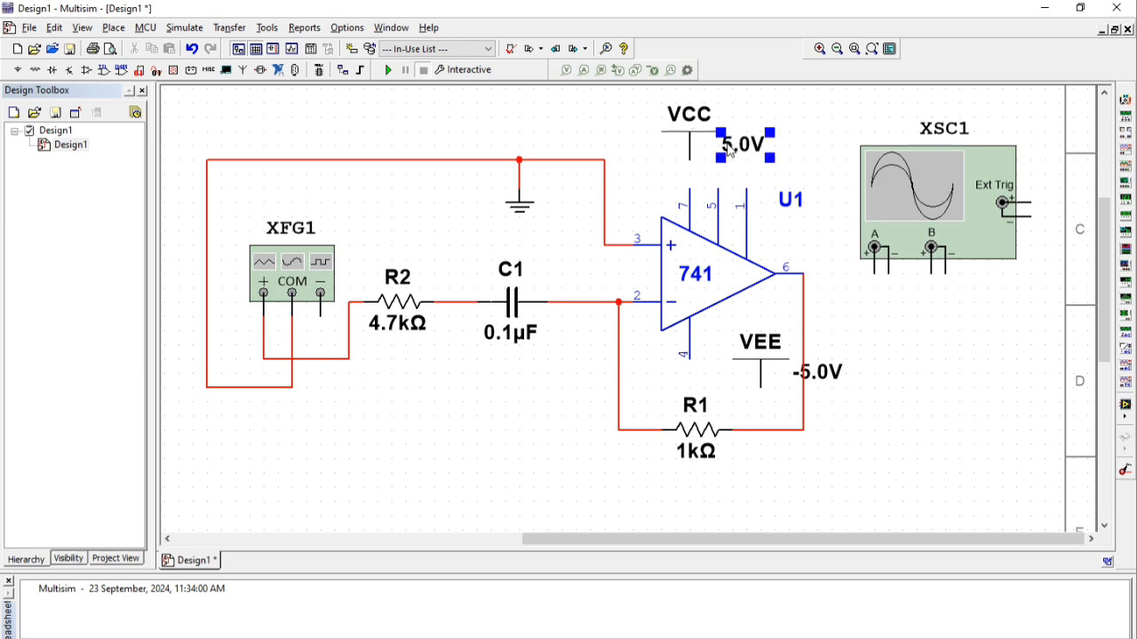
{"action": "left_click", "coordinate": [601, 217]}
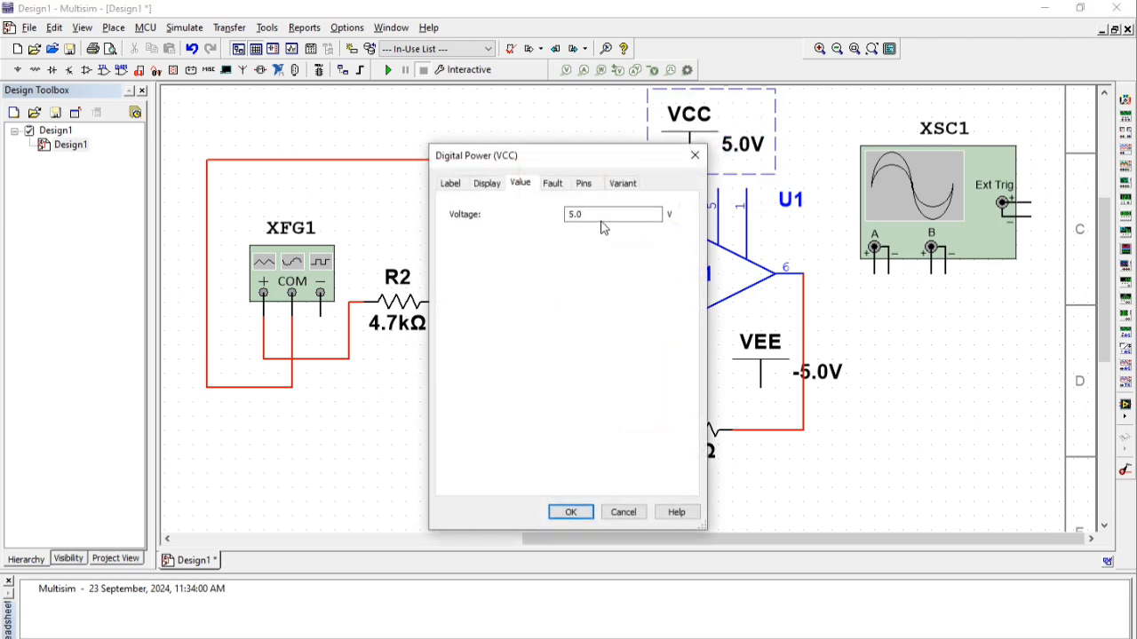
{"action": "type", "text": "12"}
{"action": "key", "text": "Return"}
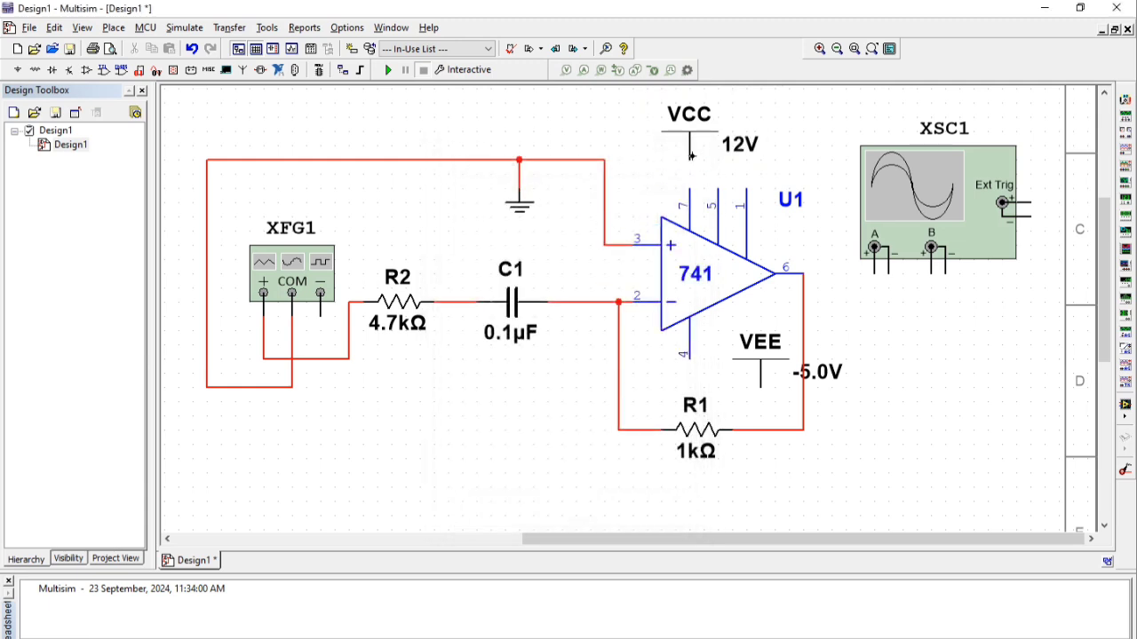
{"action": "left_click_drag", "start_coordinate": [689, 189], "coordinate": [692, 203]}
- Rotate the VEE supply so its terminal faces op-amp pin 4, and wire the two together
{"action": "left_click", "coordinate": [759, 373]}
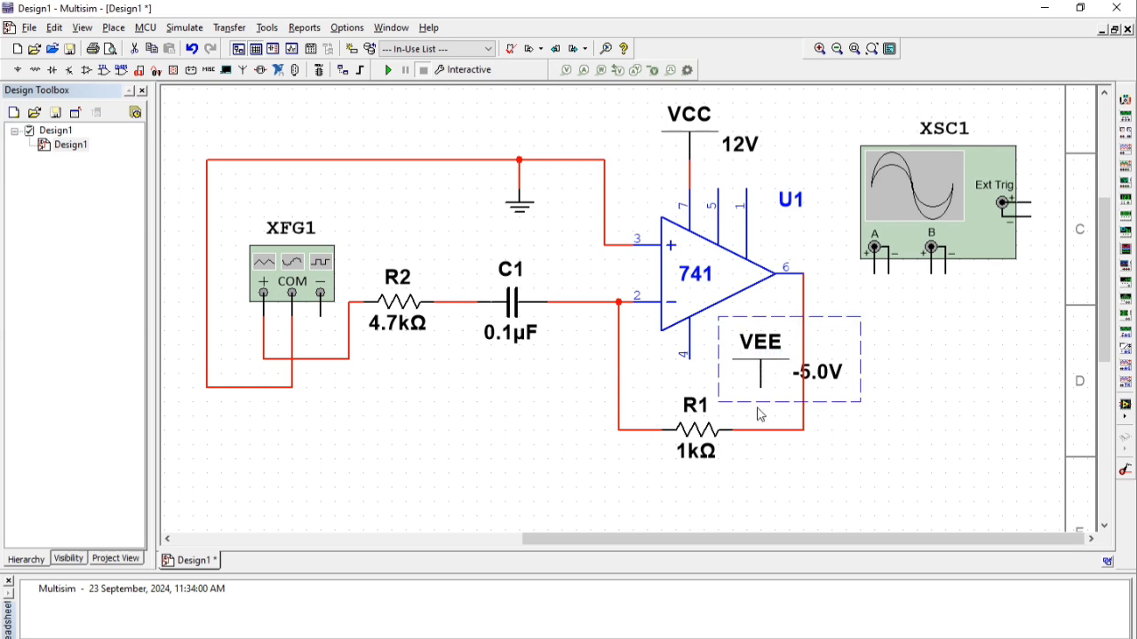
{"action": "key", "text": "alt+y"}
{"action": "key", "text": "ctrl+r"}
{"action": "key", "text": "ctrl+r"}
{"action": "key", "text": "ctrl+r"}
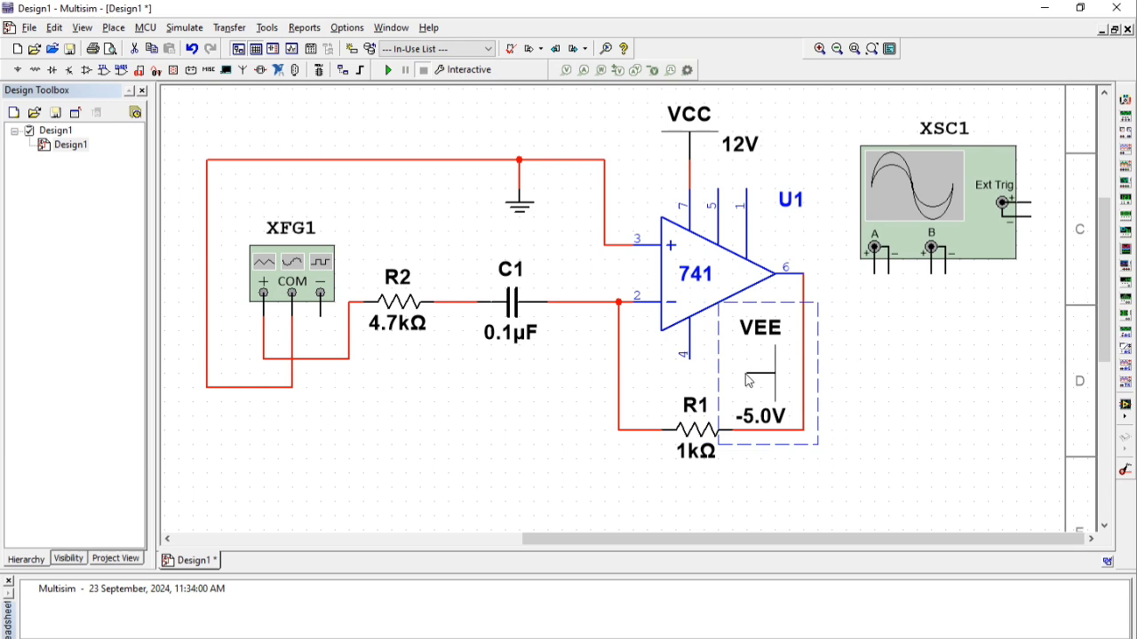
{"action": "left_click", "coordinate": [749, 380]}
{"action": "left_click", "coordinate": [690, 366]}
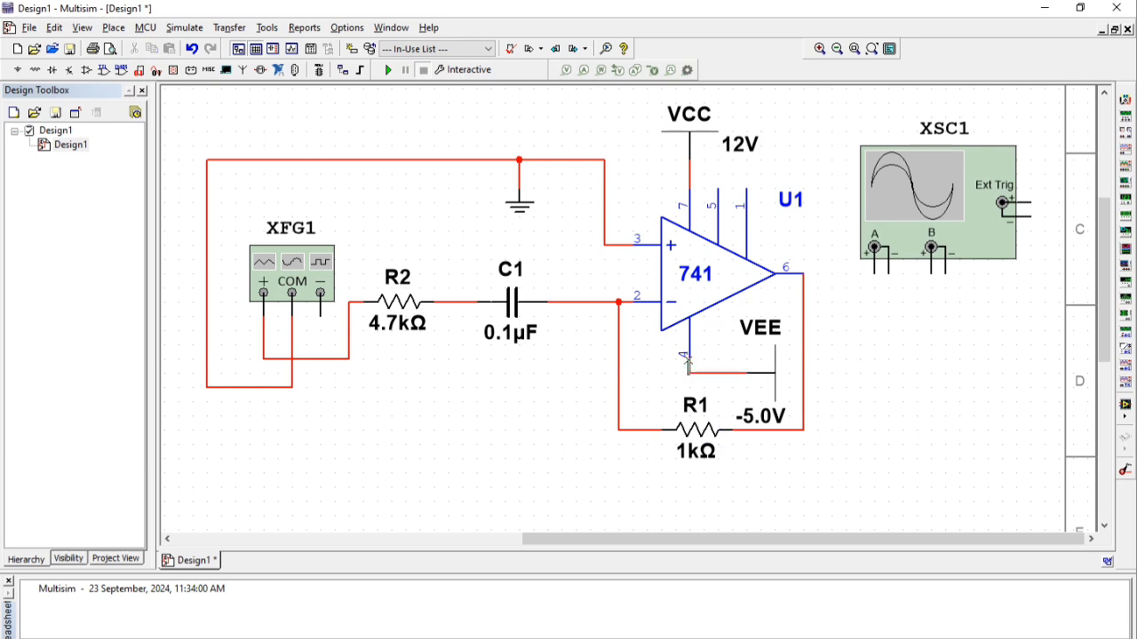
- Set the VEE supply's voltage to -12 V
{"action": "double_click", "coordinate": [753, 425]}
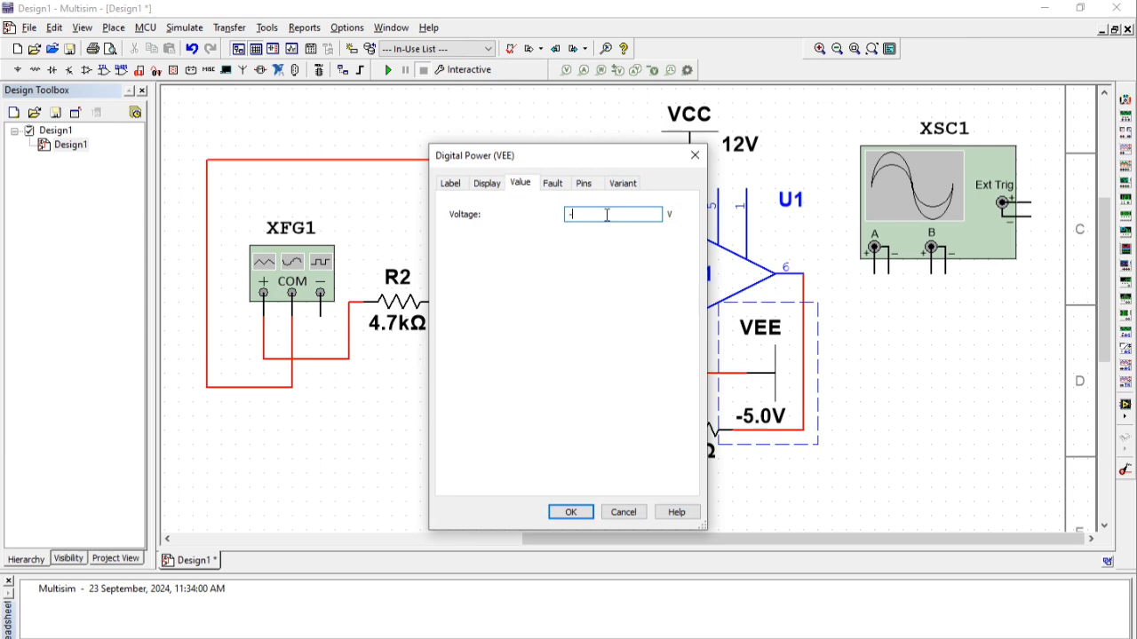
{"action": "type", "text": "12"}
{"action": "key", "text": "Return"}
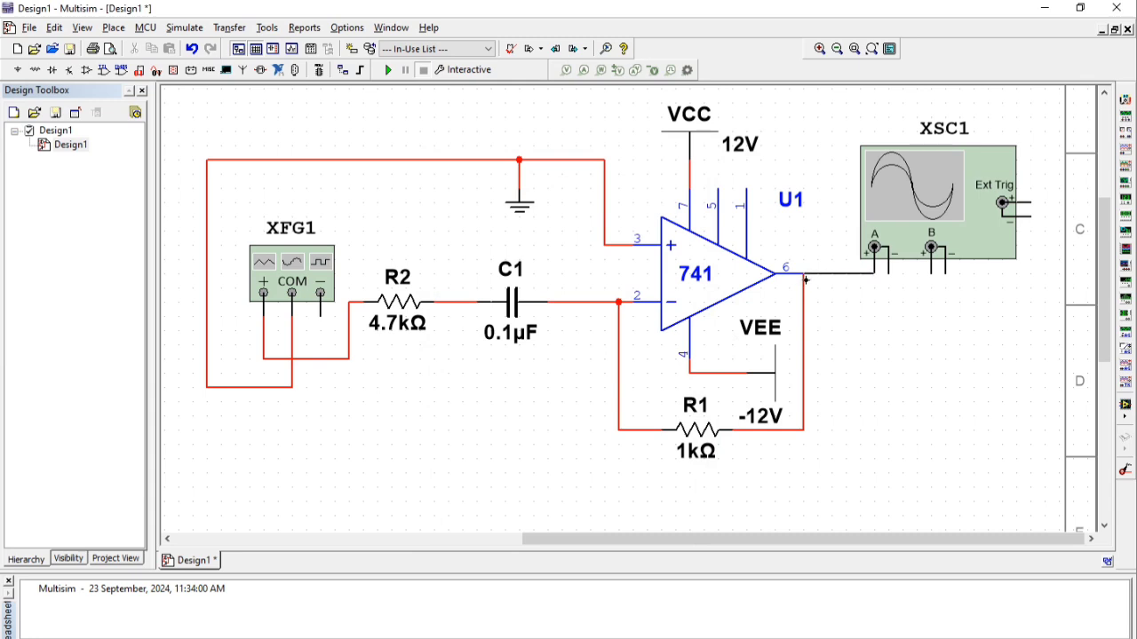
- Wire oscilloscope channel A's + terminal to the op-amp output and its − terminal to the function generator's COM wire
{"action": "left_click", "coordinate": [804, 286]}
{"action": "left_click", "coordinate": [887, 277]}
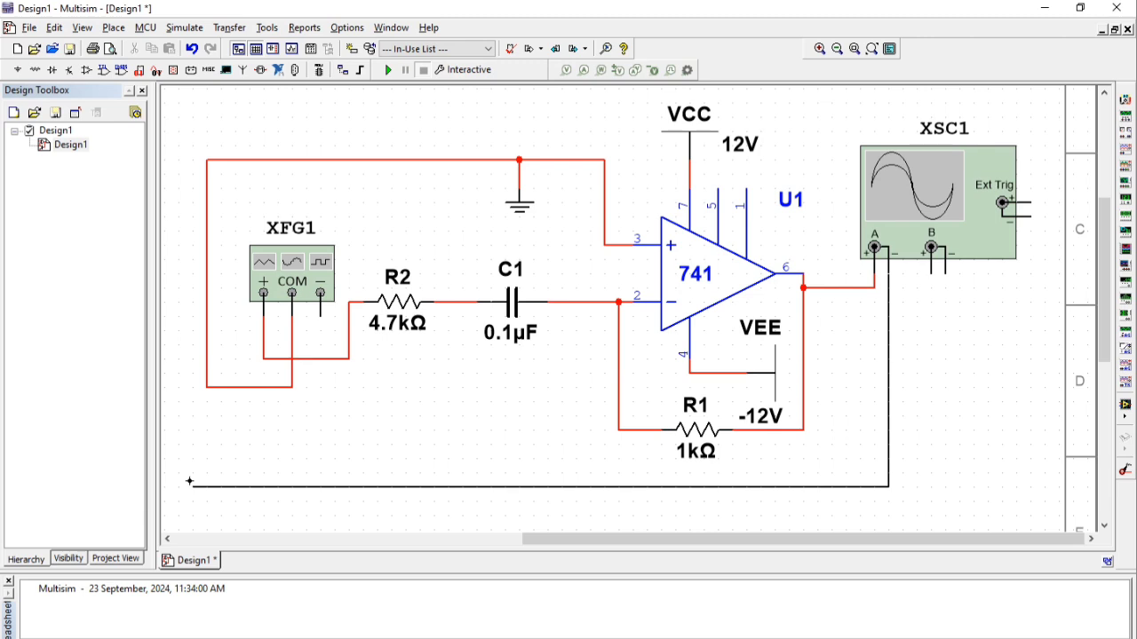
{"action": "left_click", "coordinate": [207, 387]}
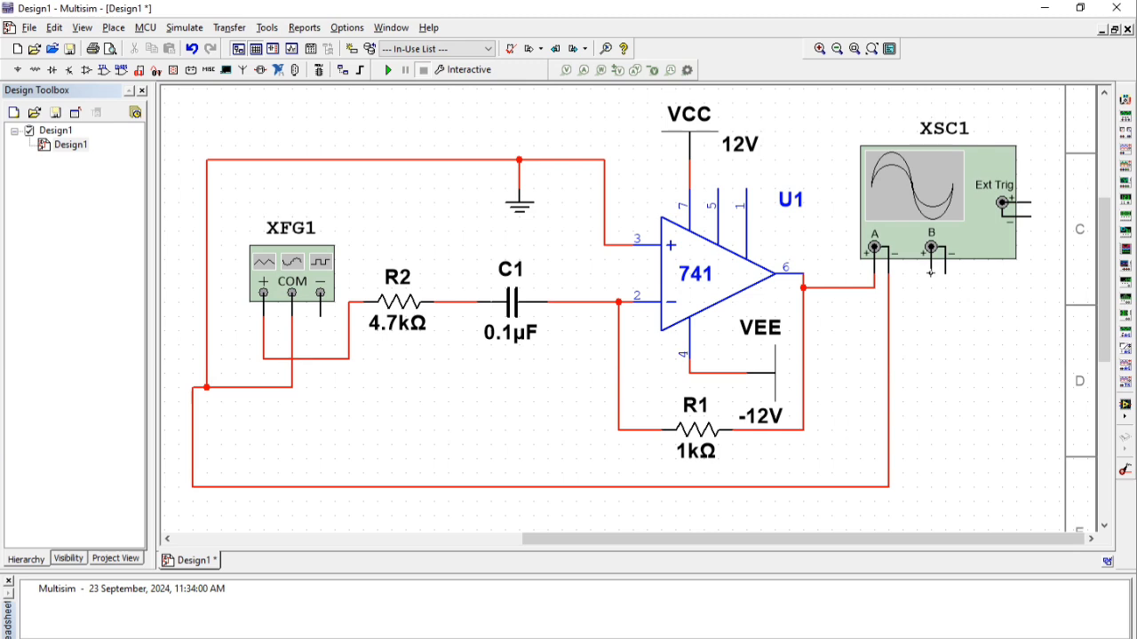
- Wire oscilloscope channel B's + terminal to the function generator's + wire and set that net's color to dark blue
{"action": "left_click", "coordinate": [931, 272]}
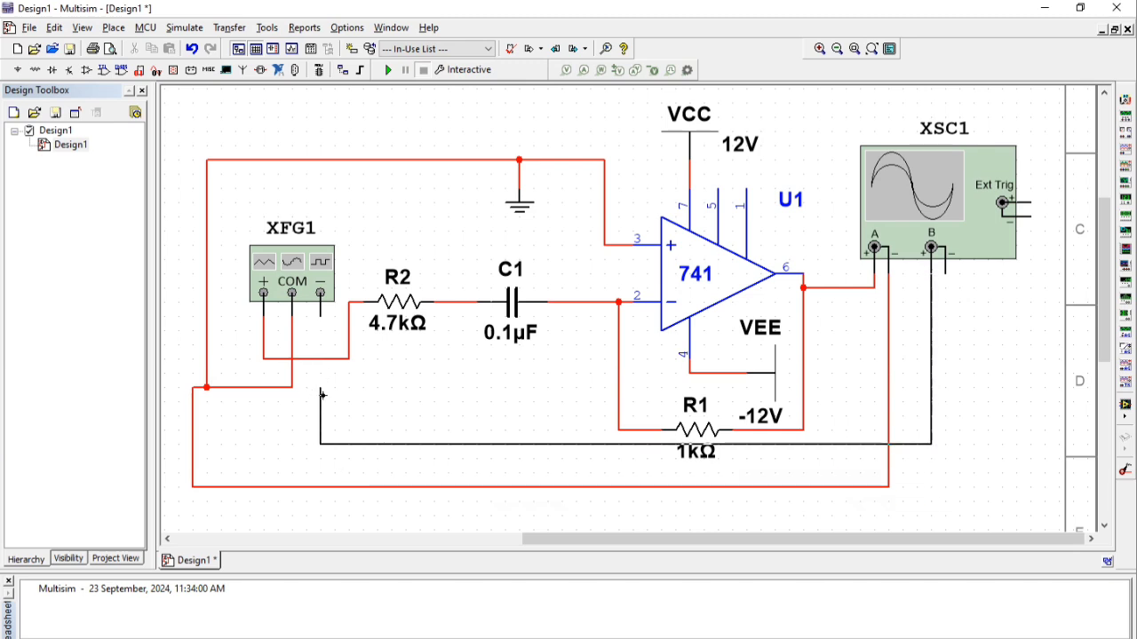
{"action": "left_click", "coordinate": [305, 359]}
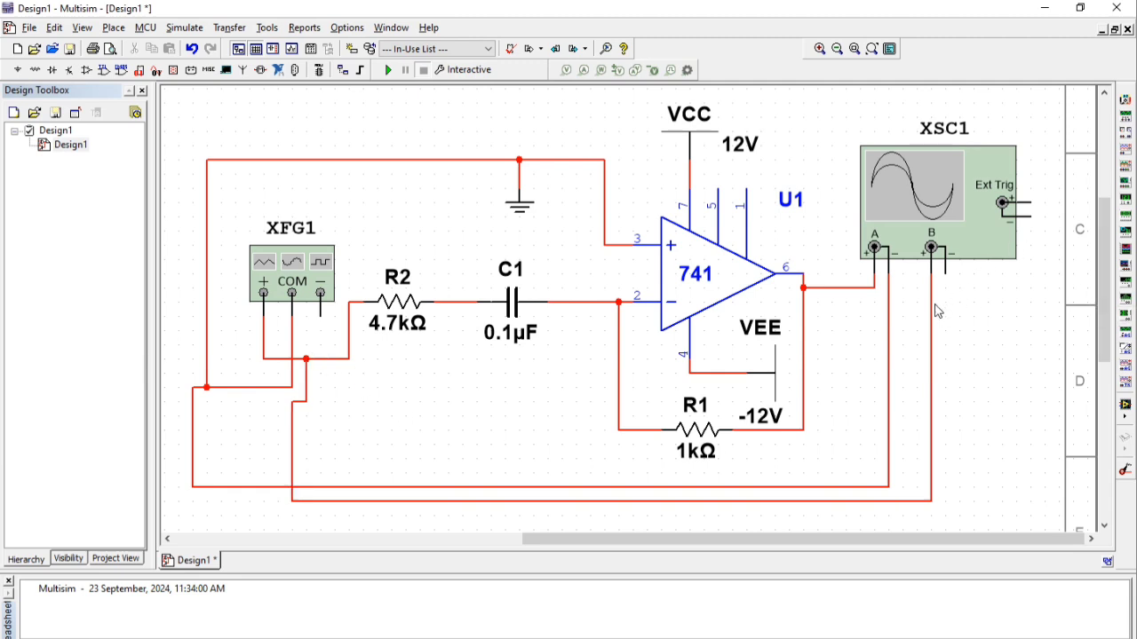
{"action": "double_click", "coordinate": [932, 316]}
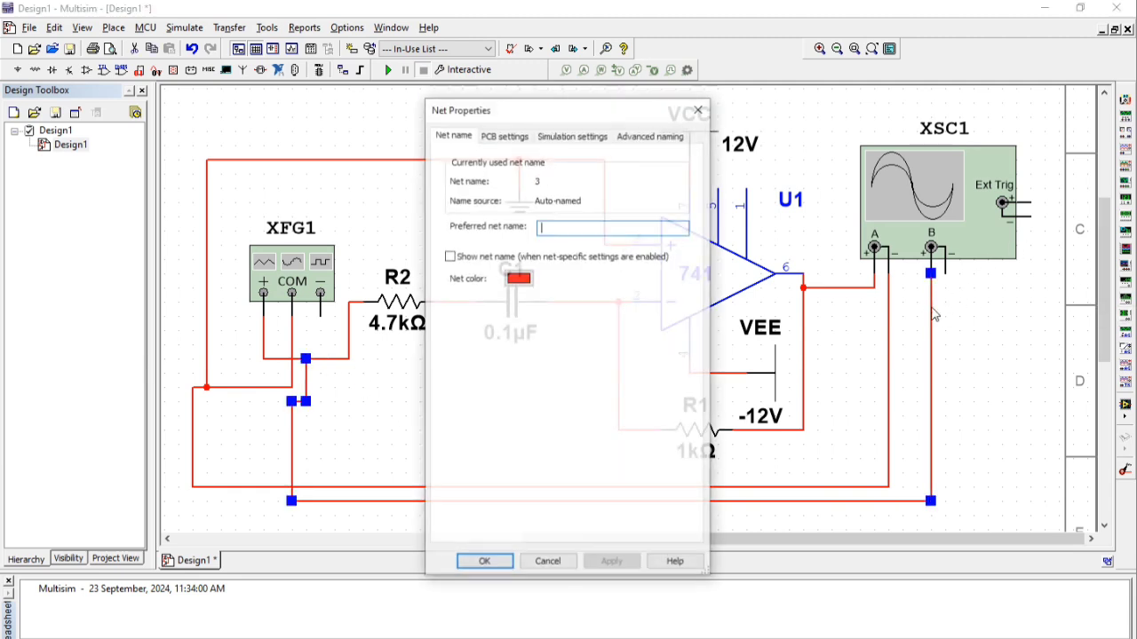
{"action": "left_click", "coordinate": [519, 278]}
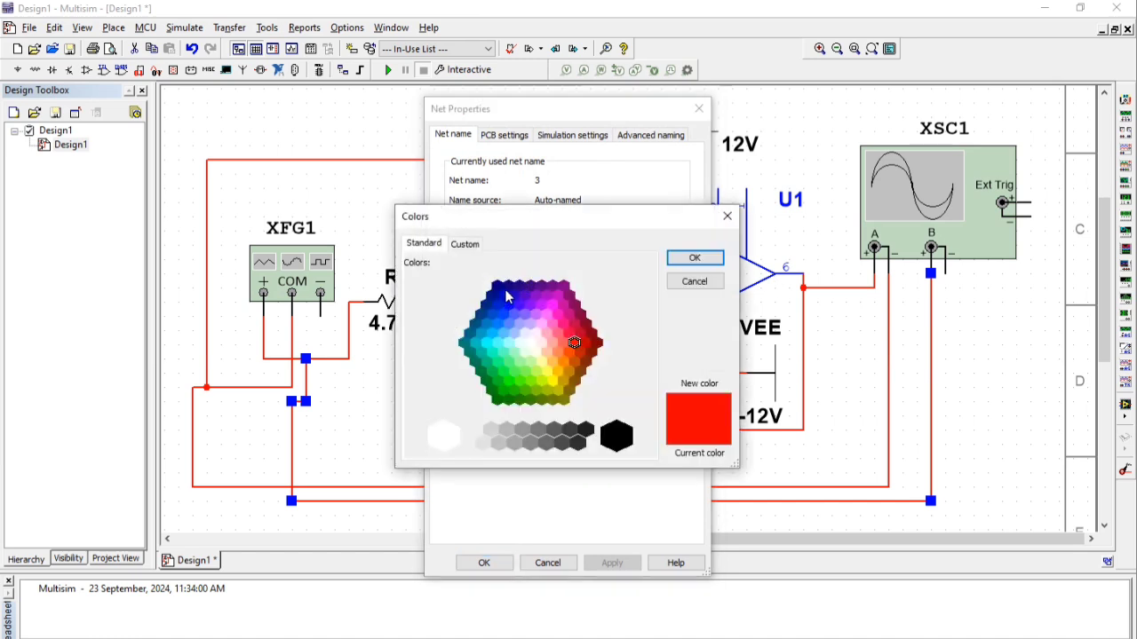
{"action": "left_click", "coordinate": [503, 293]}
{"action": "left_click", "coordinate": [691, 258]}
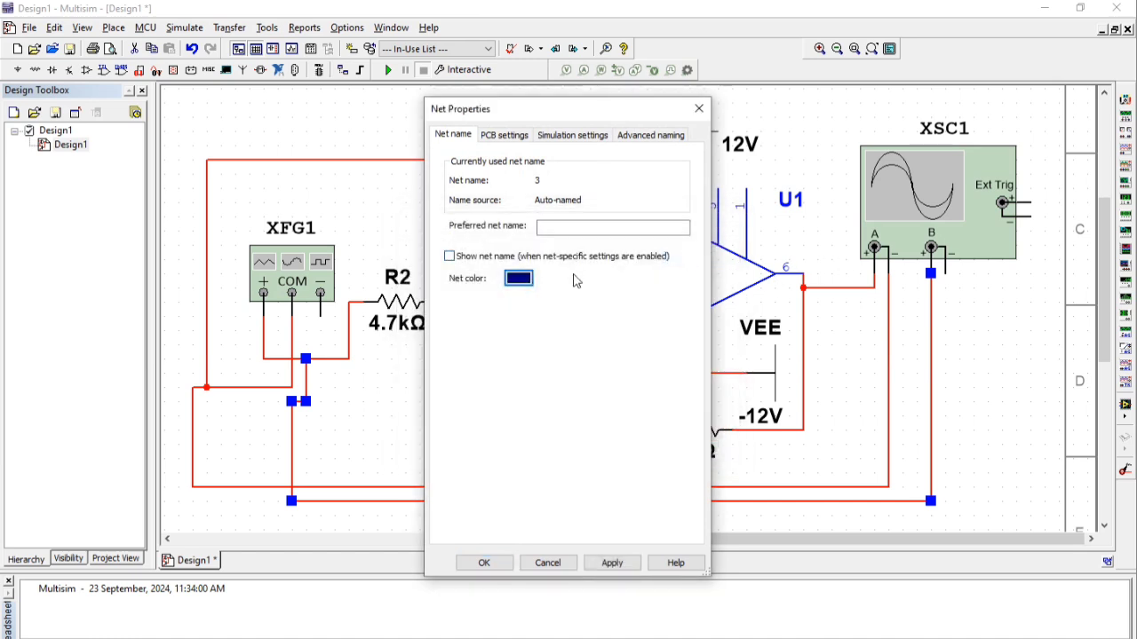
{"action": "left_click", "coordinate": [487, 565]}
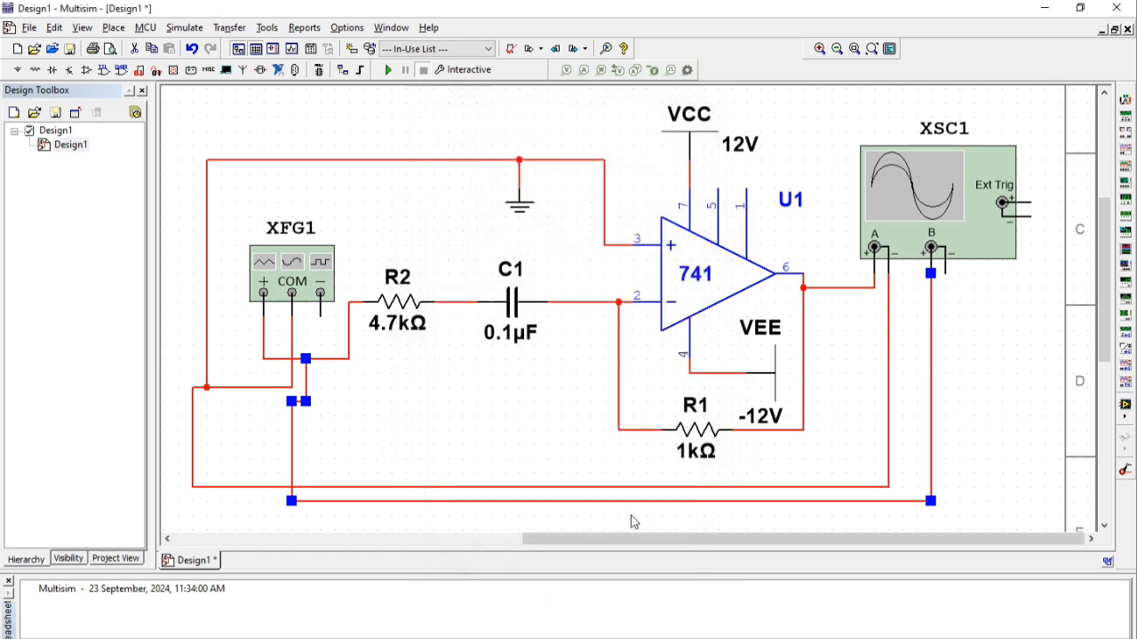
- Wire oscilloscope channel B's − terminal to channel A's ground wire
{"action": "left_click", "coordinate": [945, 267]}
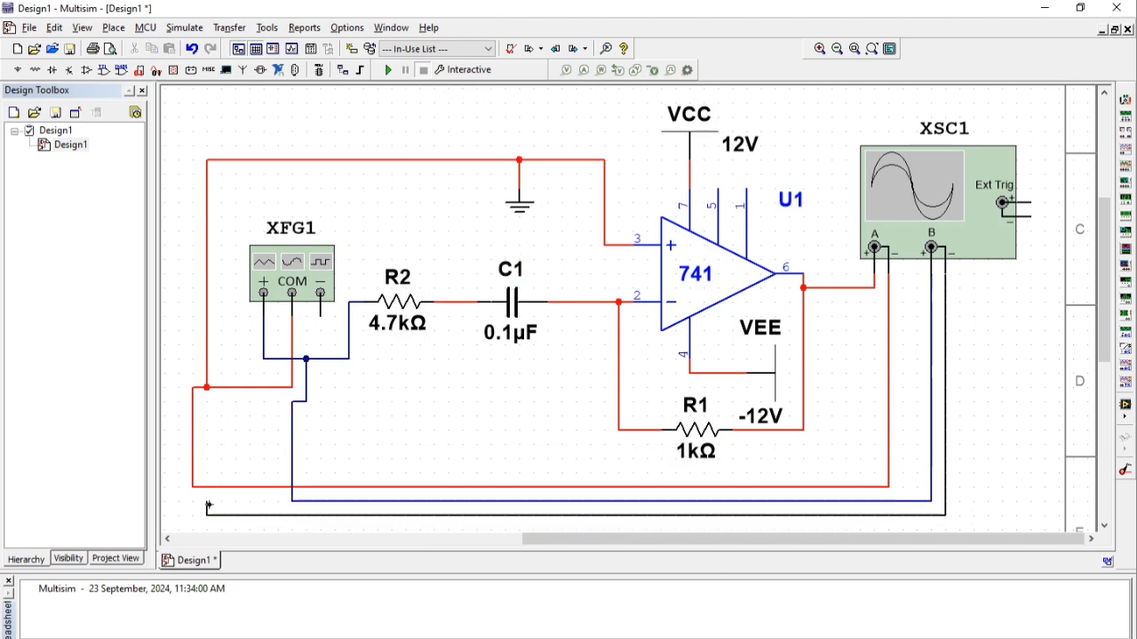
{"action": "left_click", "coordinate": [208, 486]}
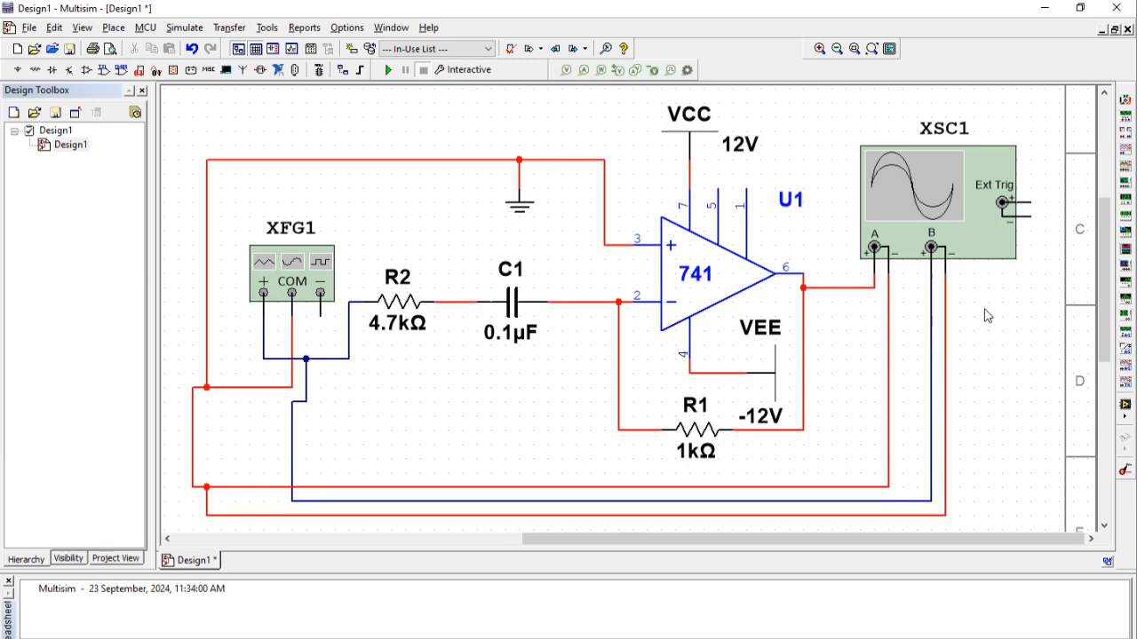
- Set the function generator's sine wave frequency to 1 kHz and its amplitude to 4 Vp
{"action": "double_click", "coordinate": [282, 271]}
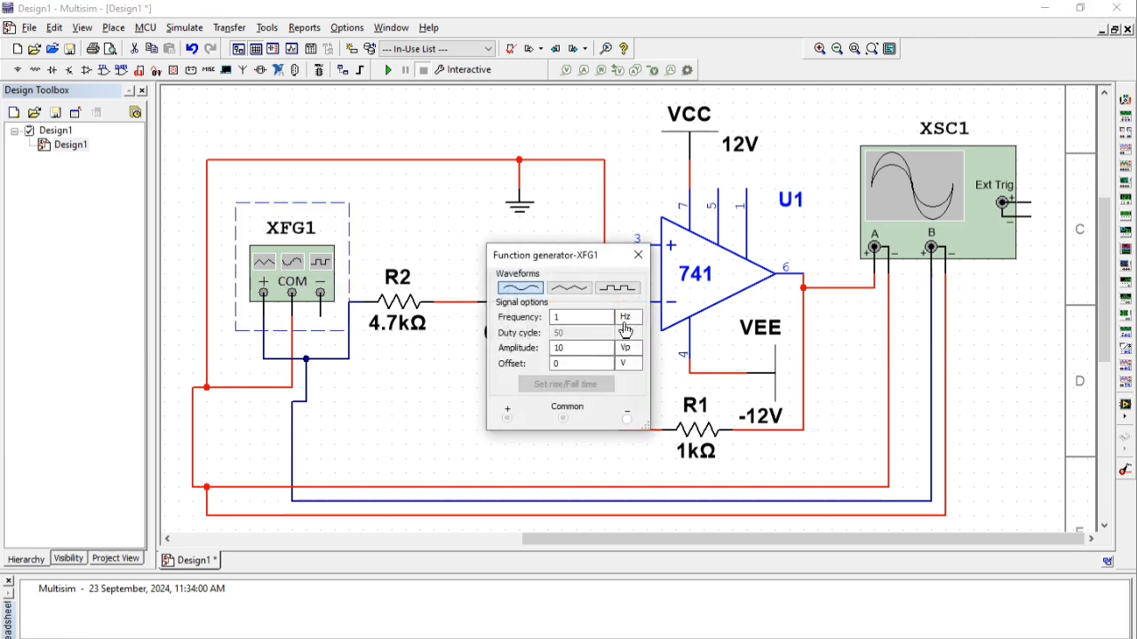
{"action": "left_click", "coordinate": [625, 324]}
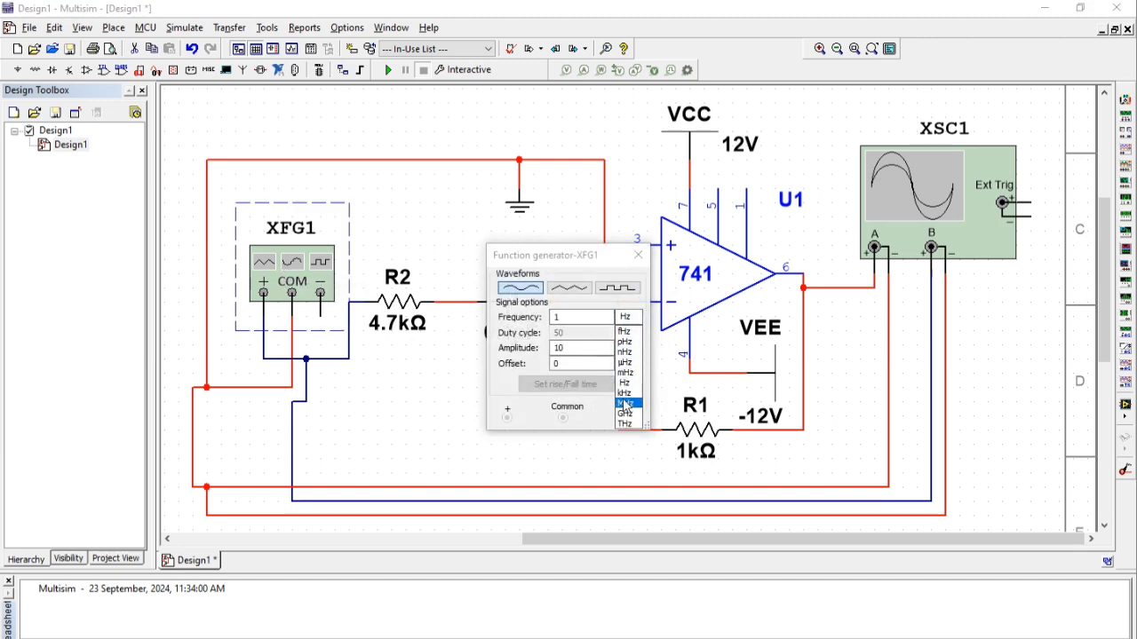
{"action": "left_click", "coordinate": [625, 394]}
{"action": "left_click", "coordinate": [584, 349]}
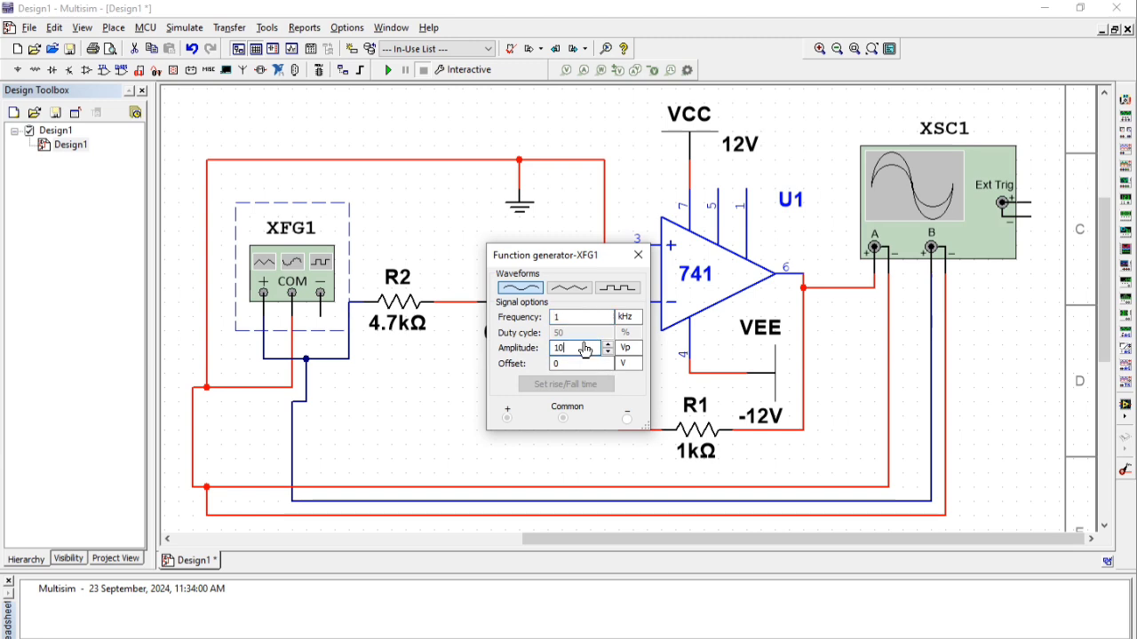
{"action": "type", "text": "4"}
{"action": "left_click", "coordinate": [638, 257]}
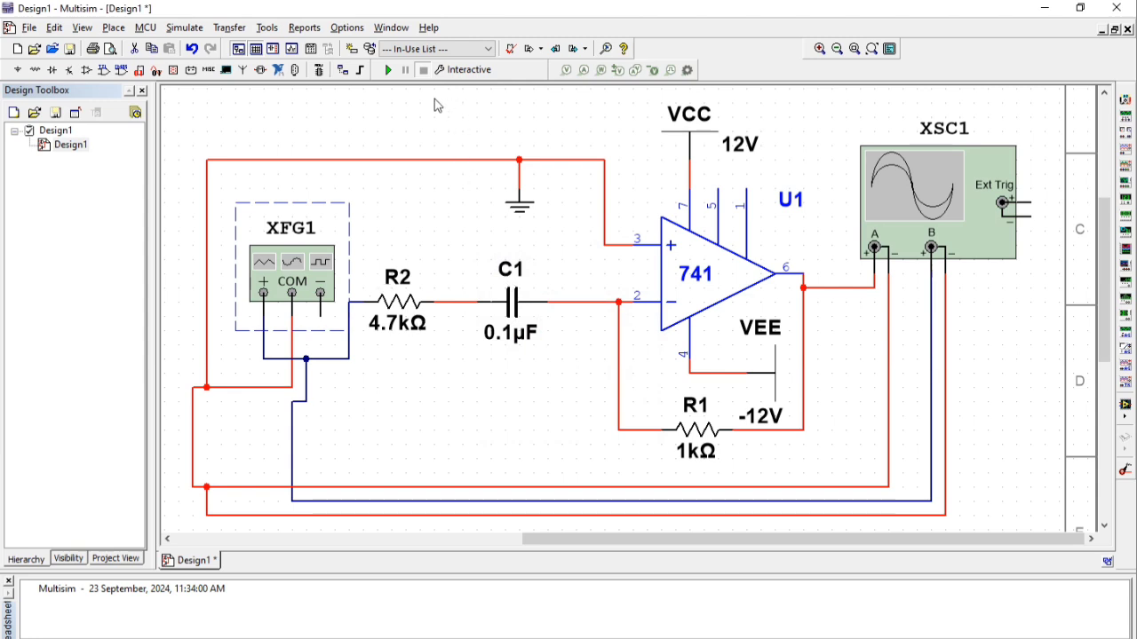
- Run the simulation and open the oscilloscope display with its background color reversed
{"action": "left_click", "coordinate": [389, 75]}
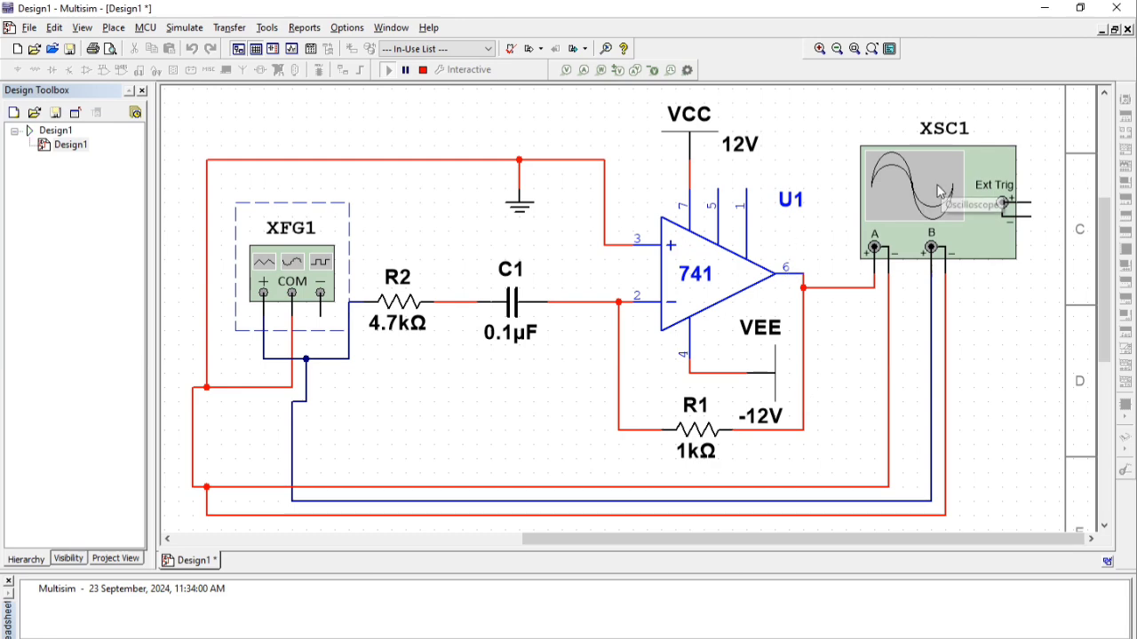
{"action": "double_click", "coordinate": [921, 209]}
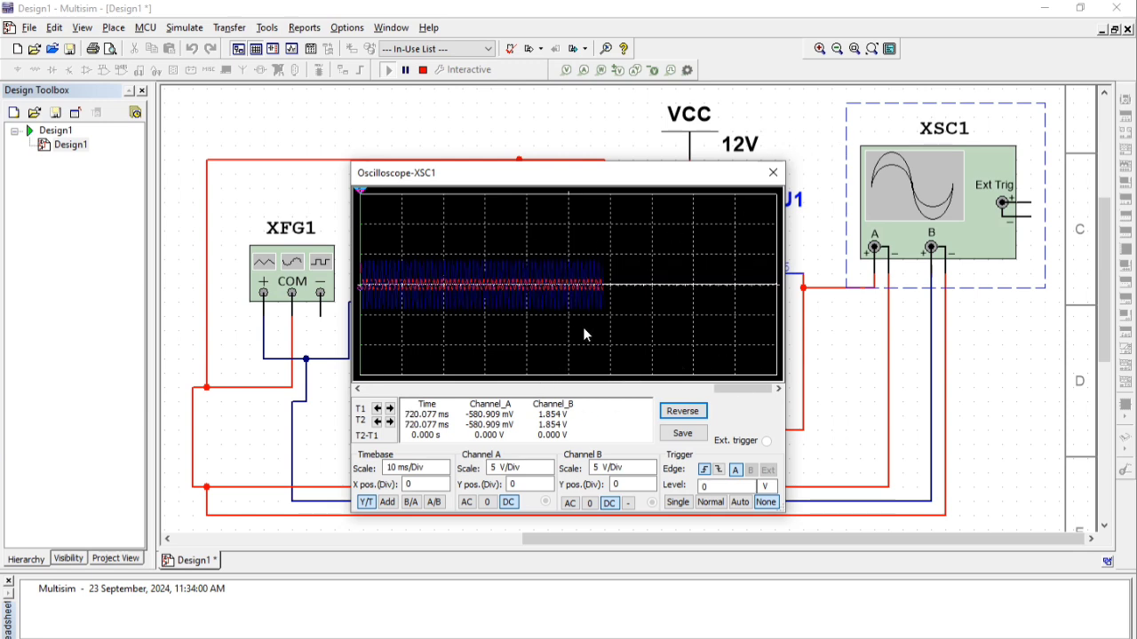
{"action": "left_click", "coordinate": [682, 411]}
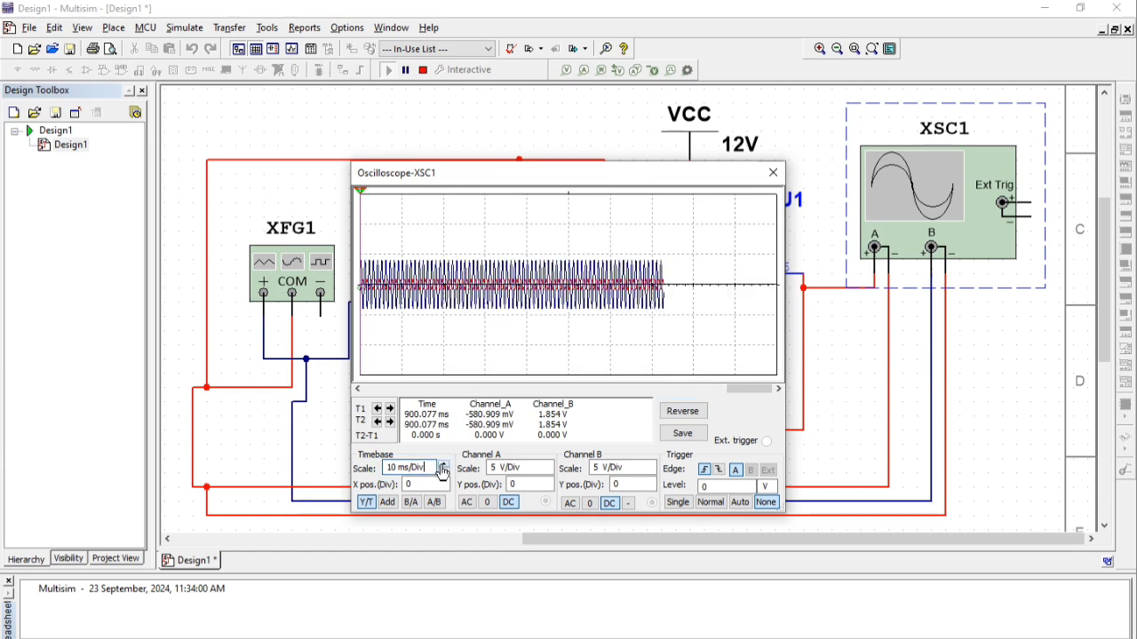
- Set the oscilloscope's timebase to 1 ms/Div and channel A's scale to 2 V/Div, and move its window clear of the function generator
{"action": "left_click", "coordinate": [441, 471]}
{"action": "left_click", "coordinate": [443, 475]}
{"action": "left_click", "coordinate": [443, 475]}
{"action": "left_click", "coordinate": [443, 475]}
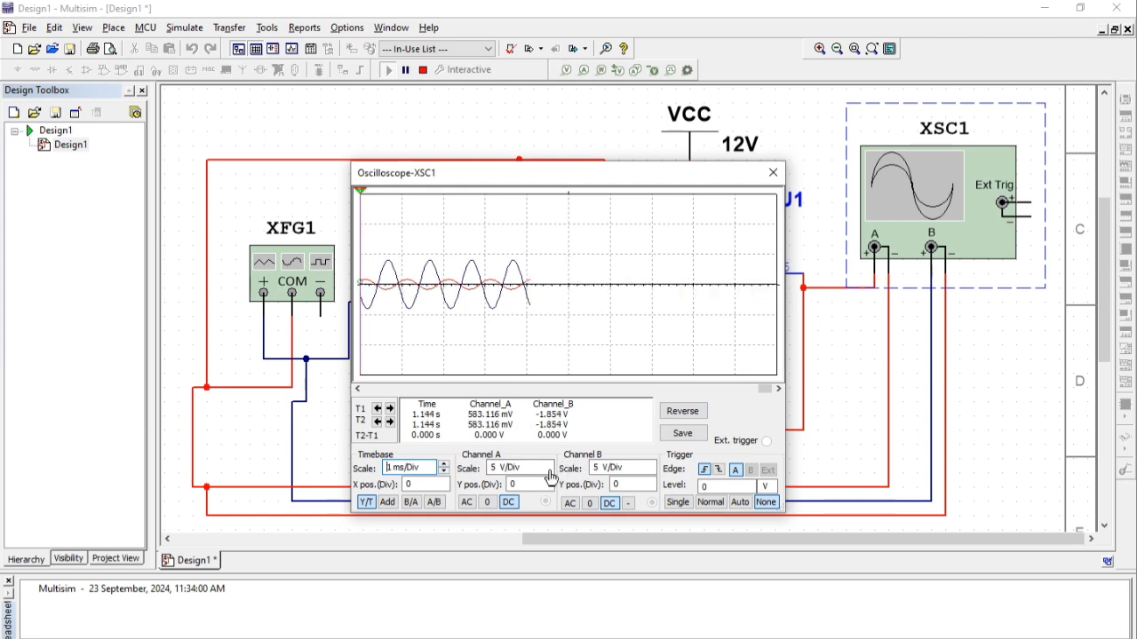
{"action": "left_click", "coordinate": [544, 469]}
{"action": "left_click", "coordinate": [548, 474]}
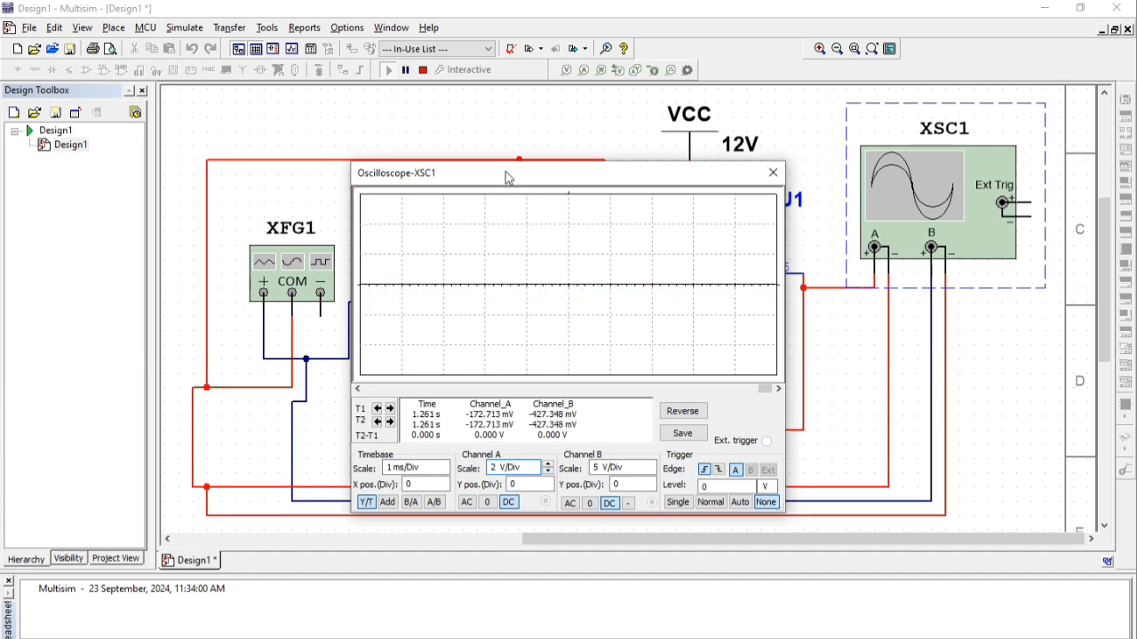
{"action": "left_click_drag", "start_coordinate": [506, 179], "coordinate": [753, 256]}
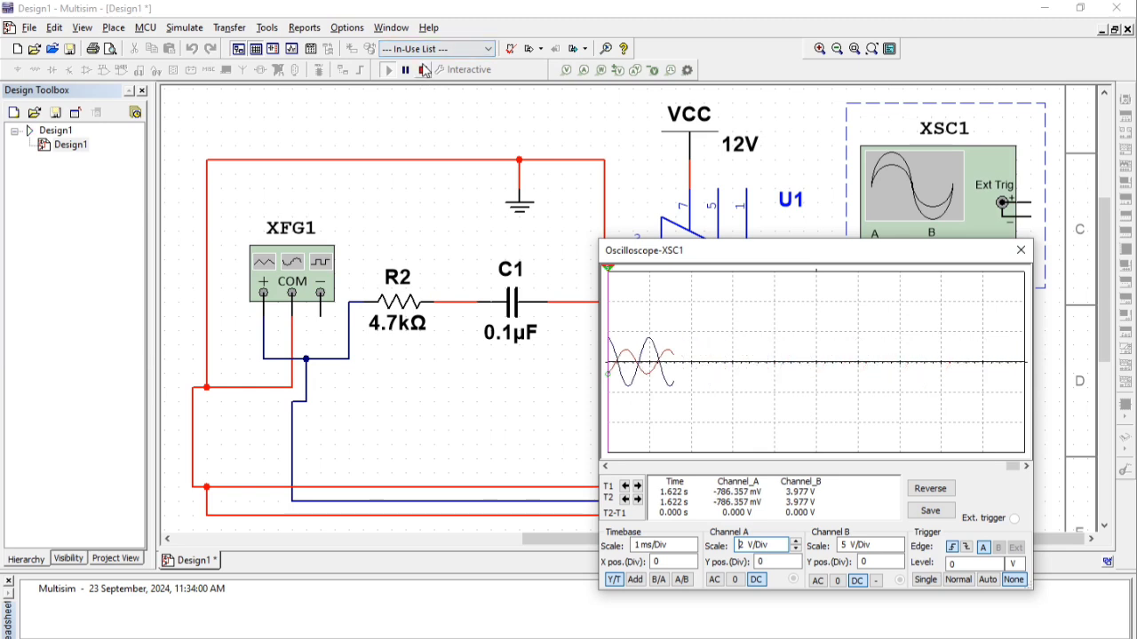
- Stop the simulation and change the function generator's waveform to a square wave
{"action": "left_click", "coordinate": [424, 71]}
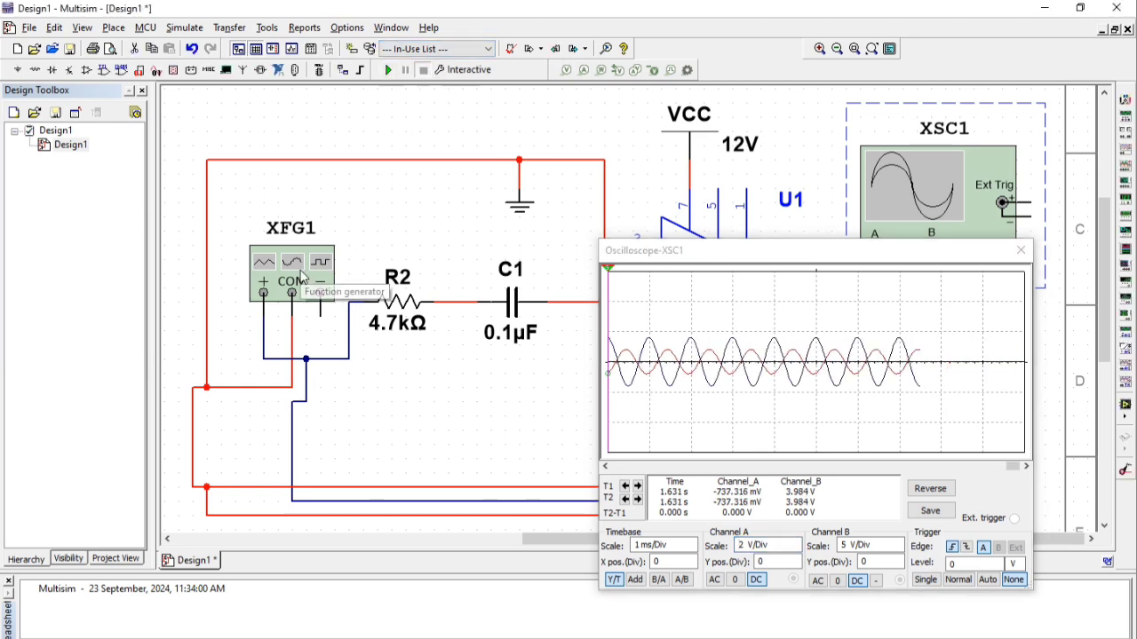
{"action": "double_click", "coordinate": [300, 277]}
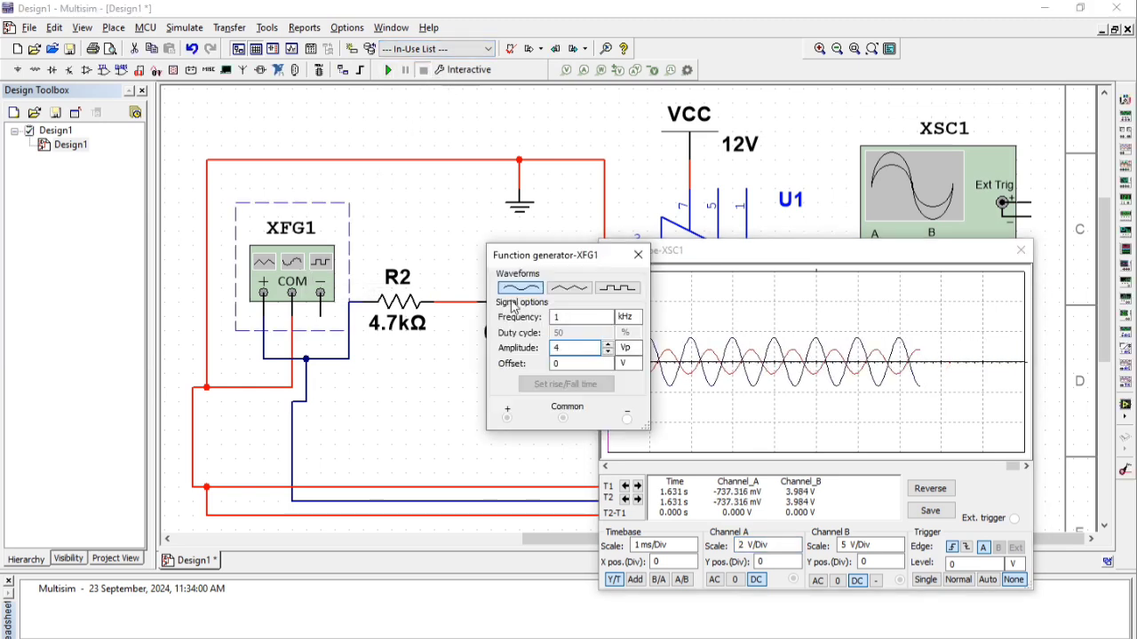
{"action": "left_click", "coordinate": [613, 289]}
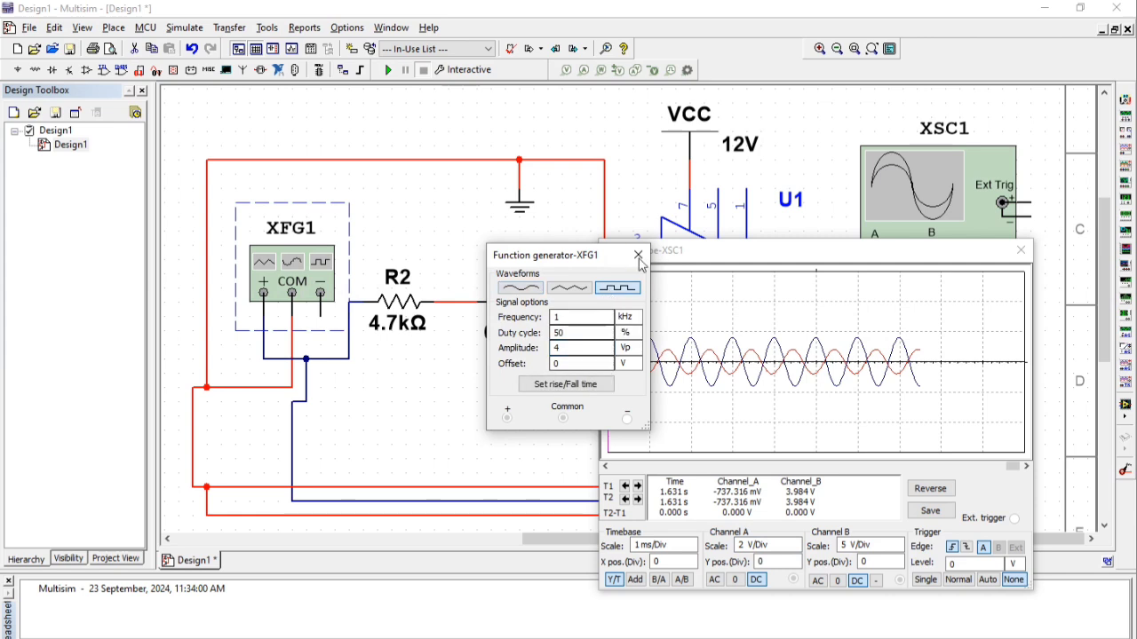
{"action": "left_click", "coordinate": [637, 255]}
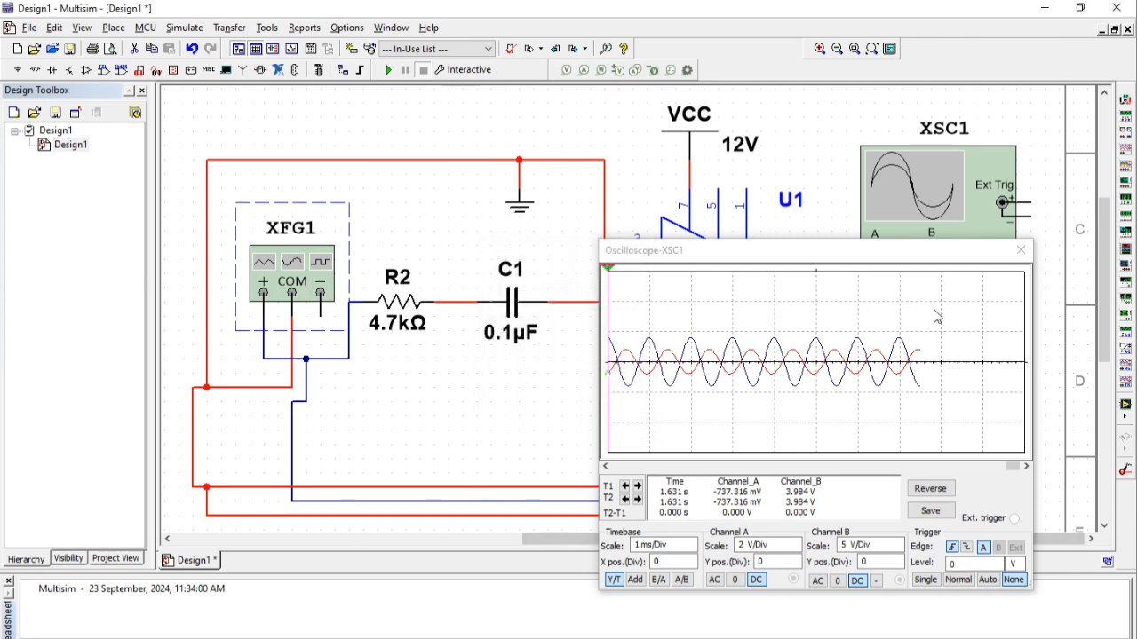
- Rerun the simulation with the square wave input and reposition the oscilloscope window over the middle of the schematic
{"action": "left_click", "coordinate": [396, 72]}
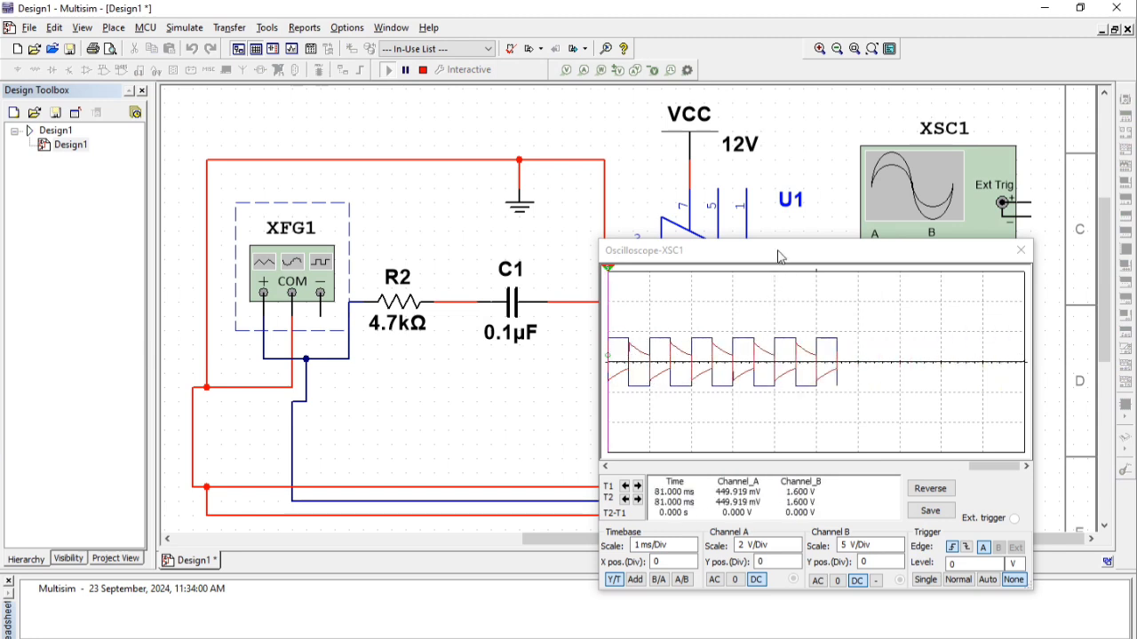
{"action": "left_click_drag", "start_coordinate": [777, 257], "coordinate": [526, 159]}
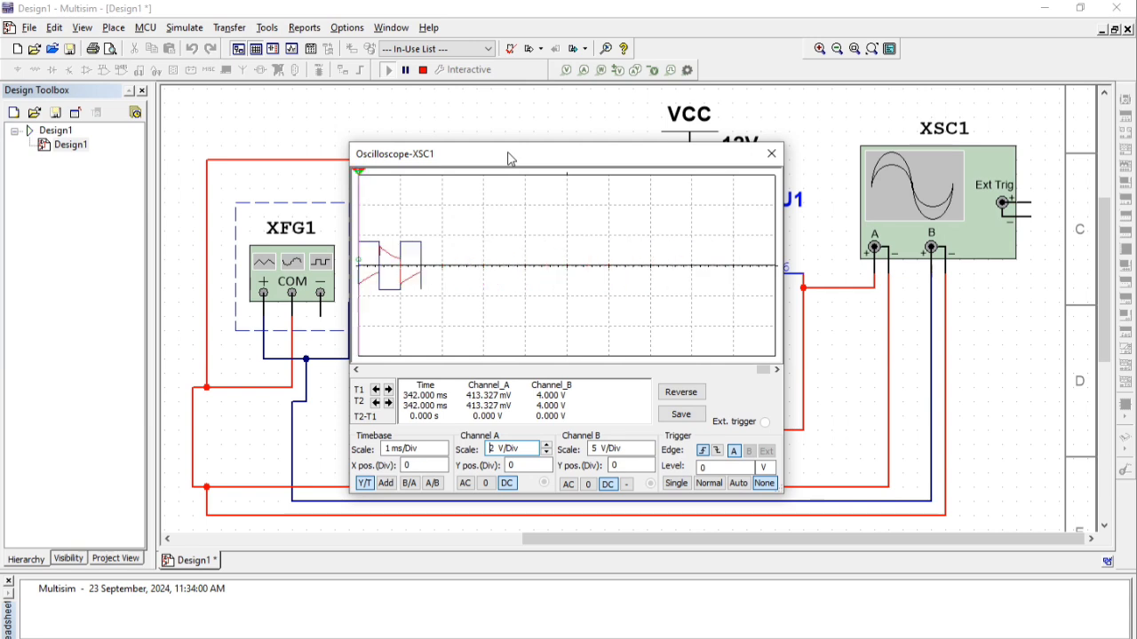
{"action": "left_click_drag", "start_coordinate": [509, 158], "coordinate": [554, 181]}
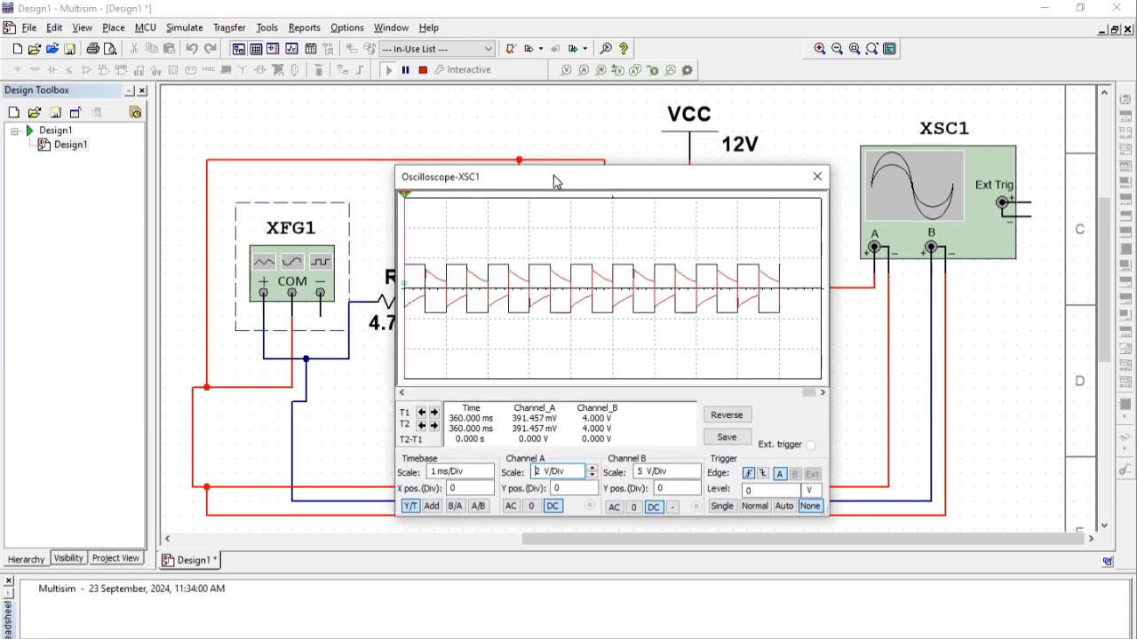